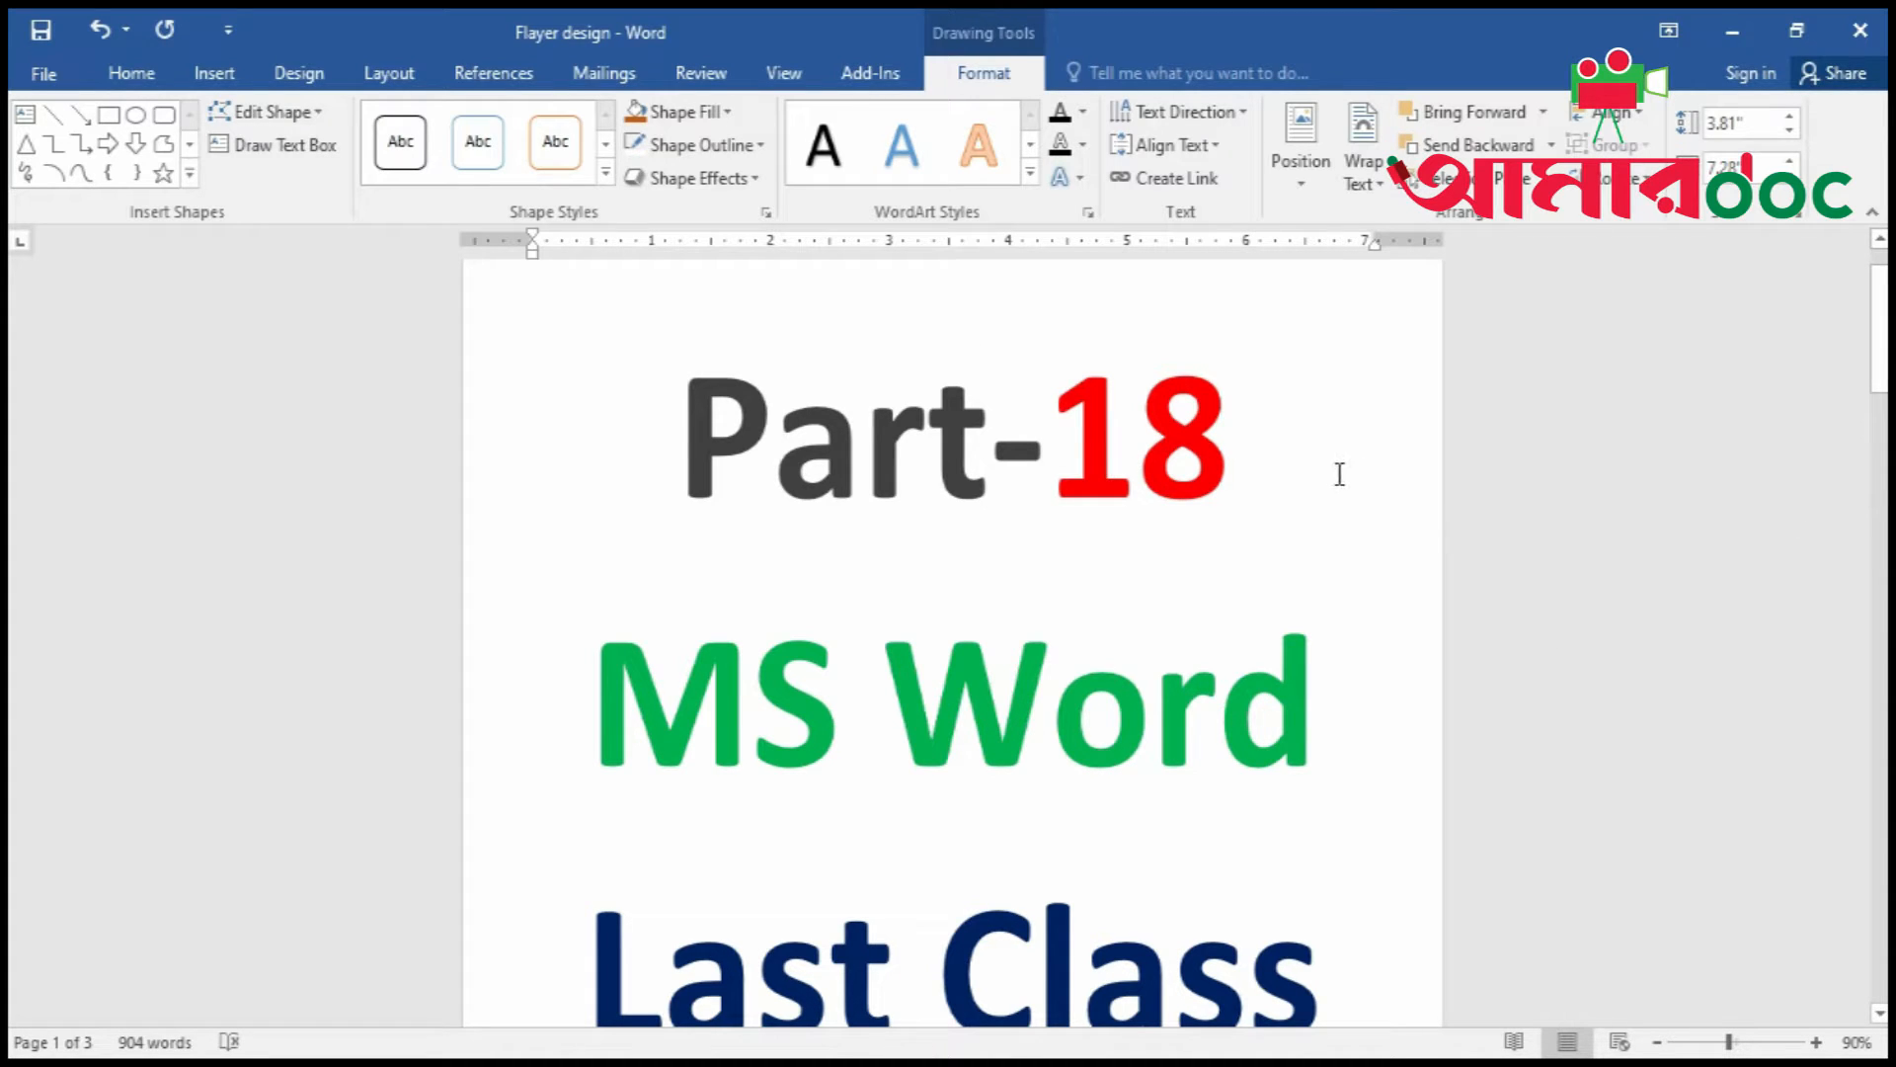
Step: Start a spelling check on the word "Letraset" in the first Lorem Ipsum paragraph of page 2
left_click(505, 71)
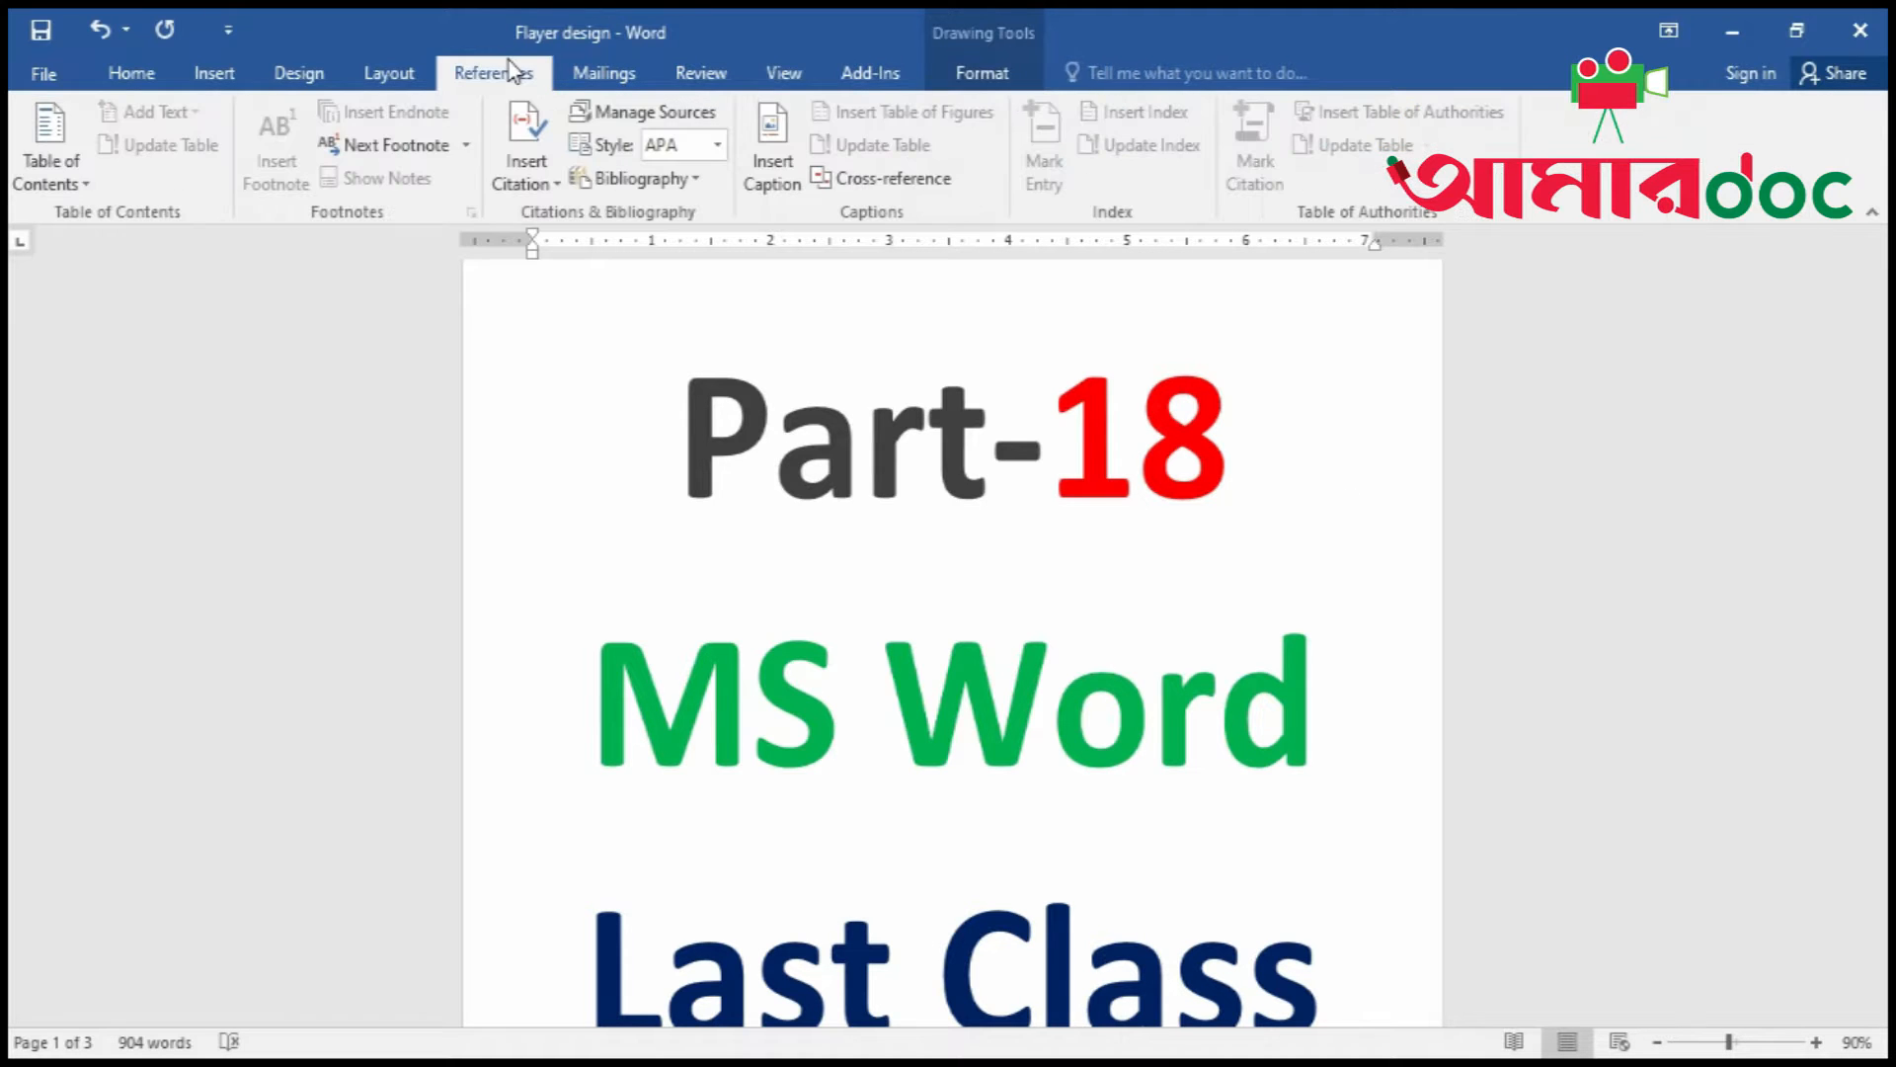
left_click(702, 77)
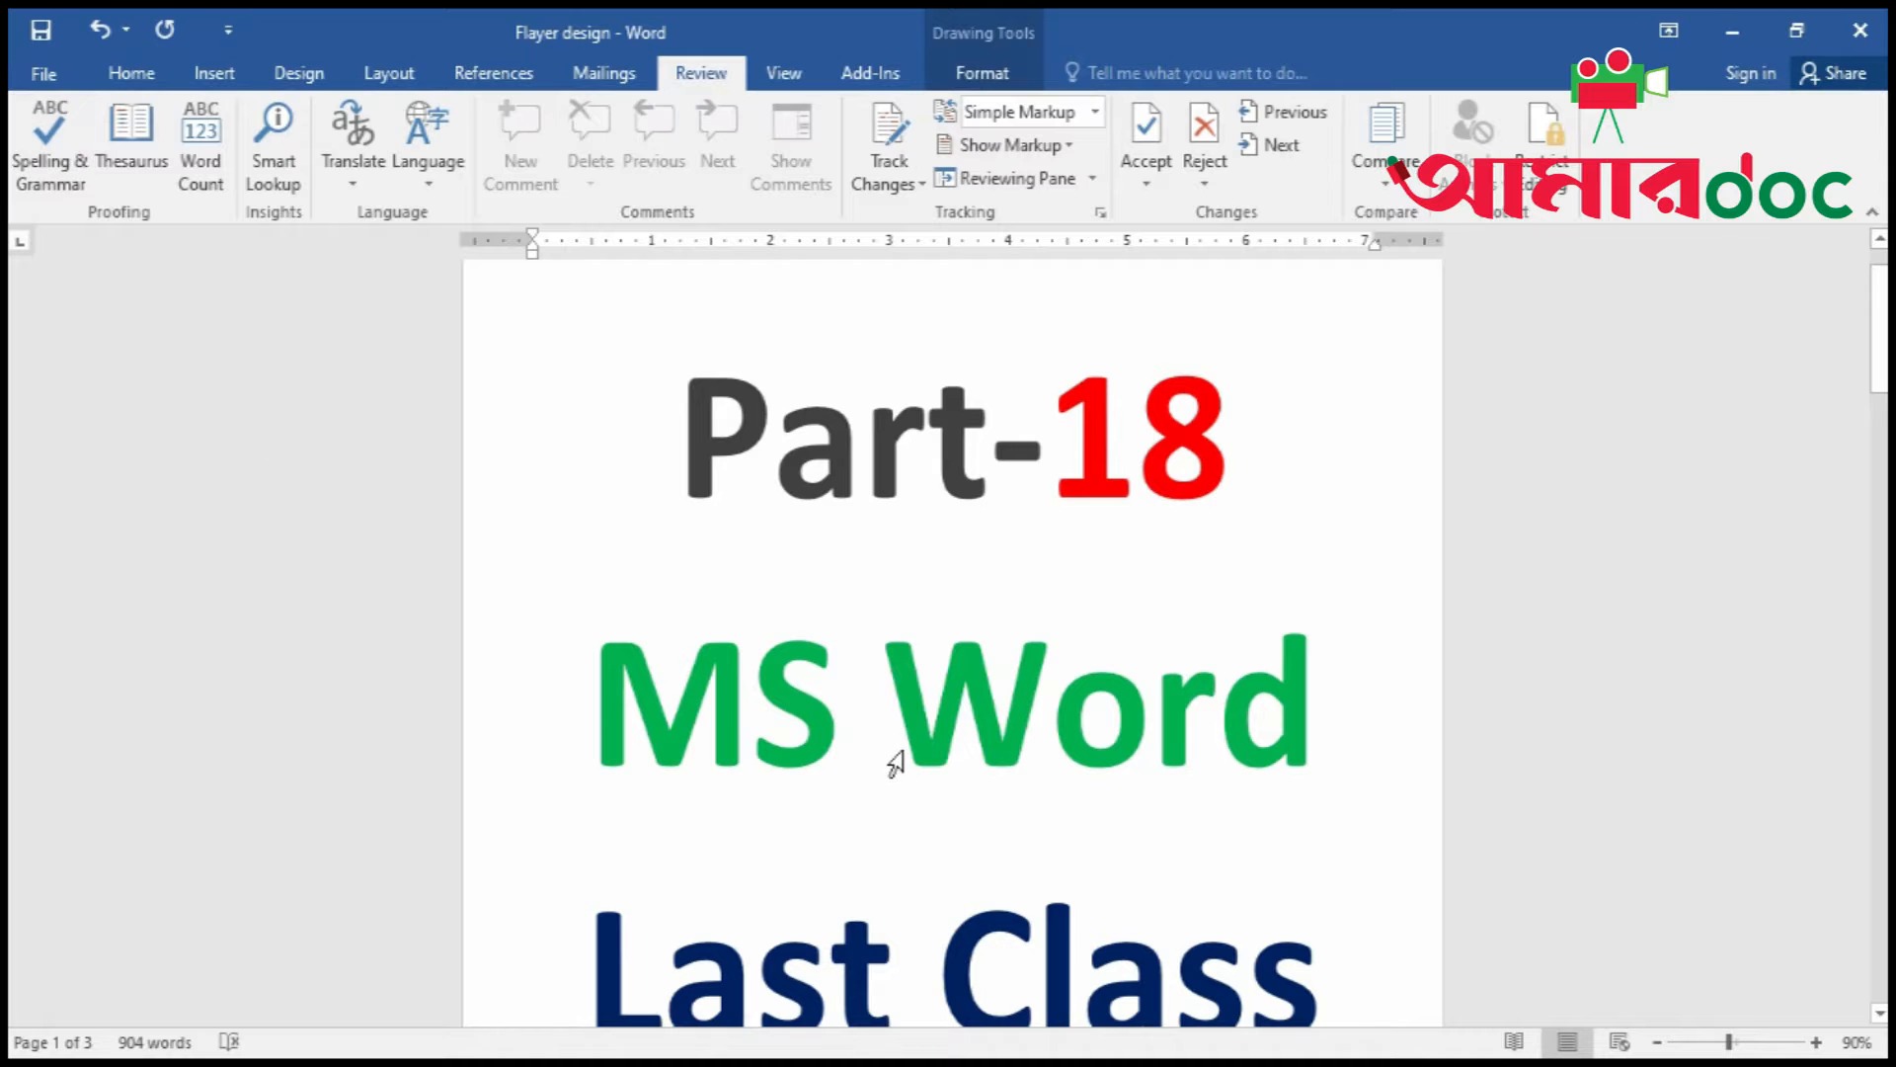
scroll(895, 763, "down", 1)
scroll(895, 764, "down", 3)
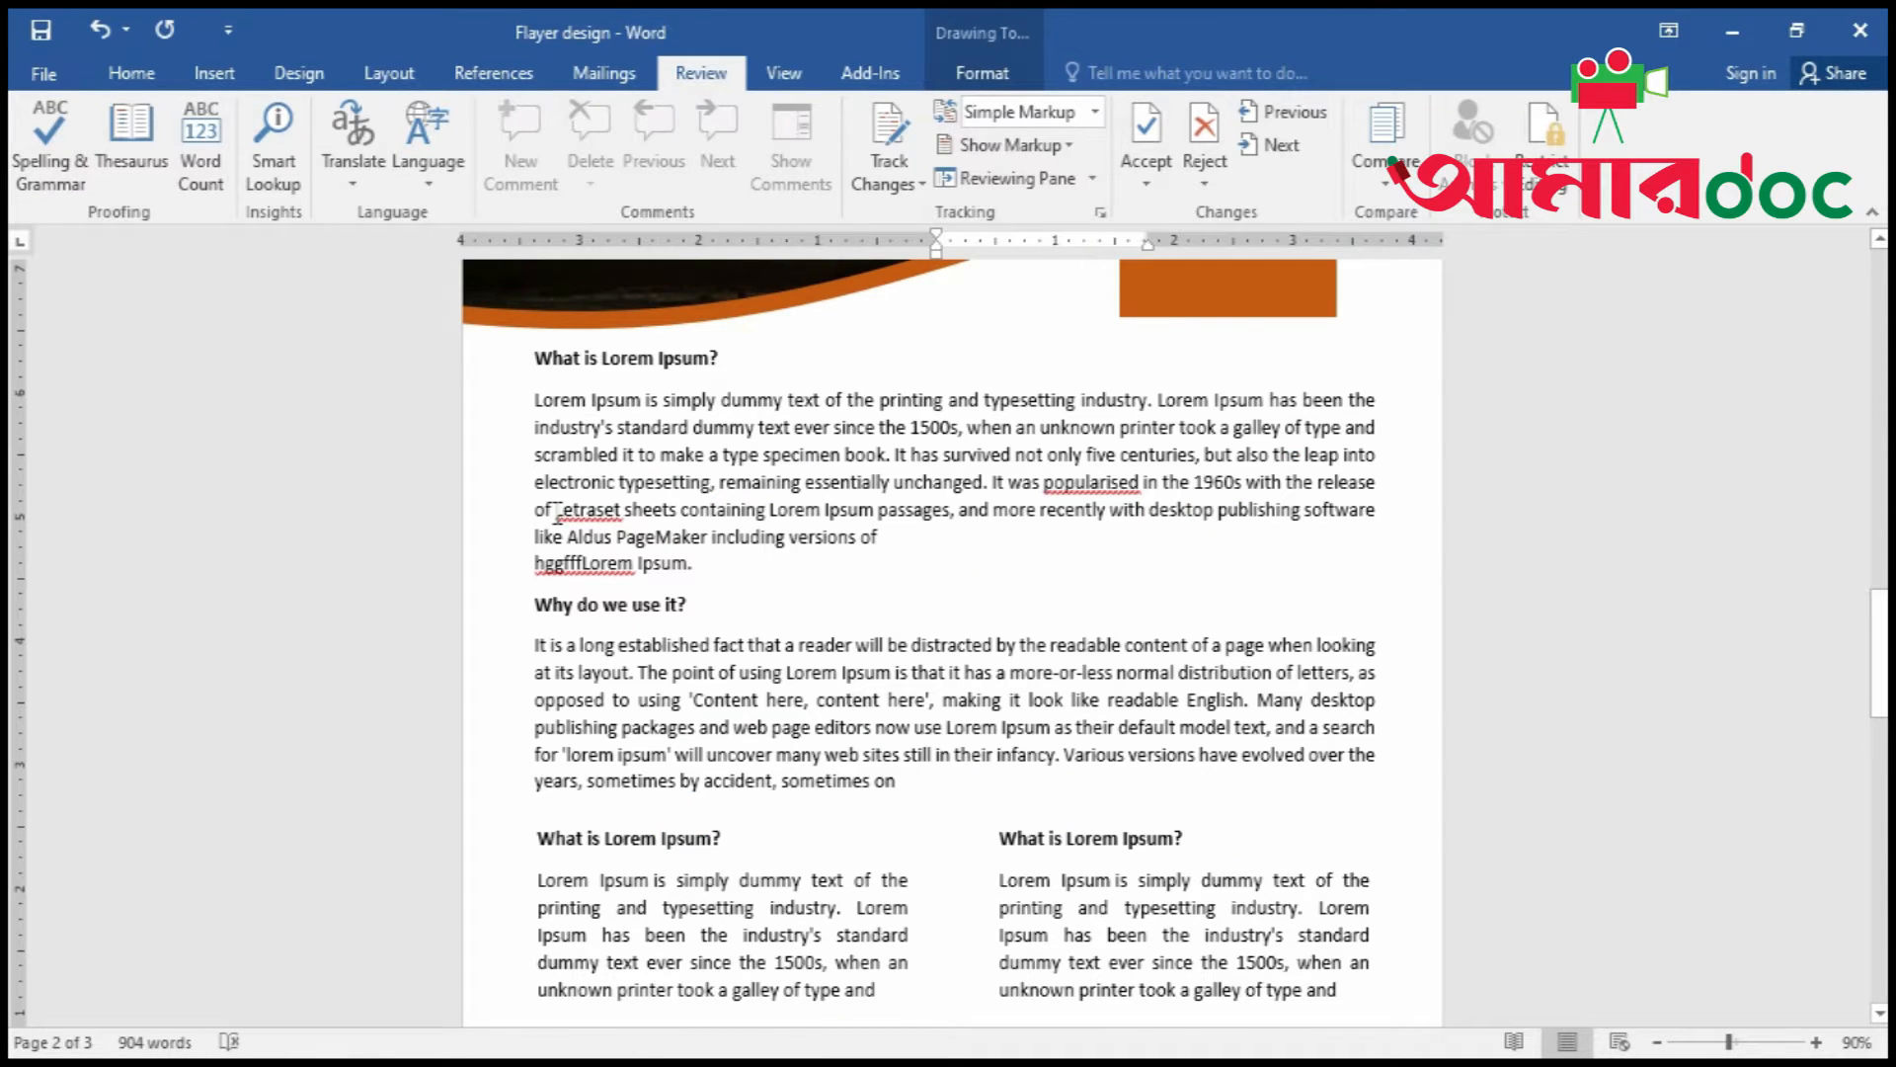
left_click_drag(558, 513, 642, 514)
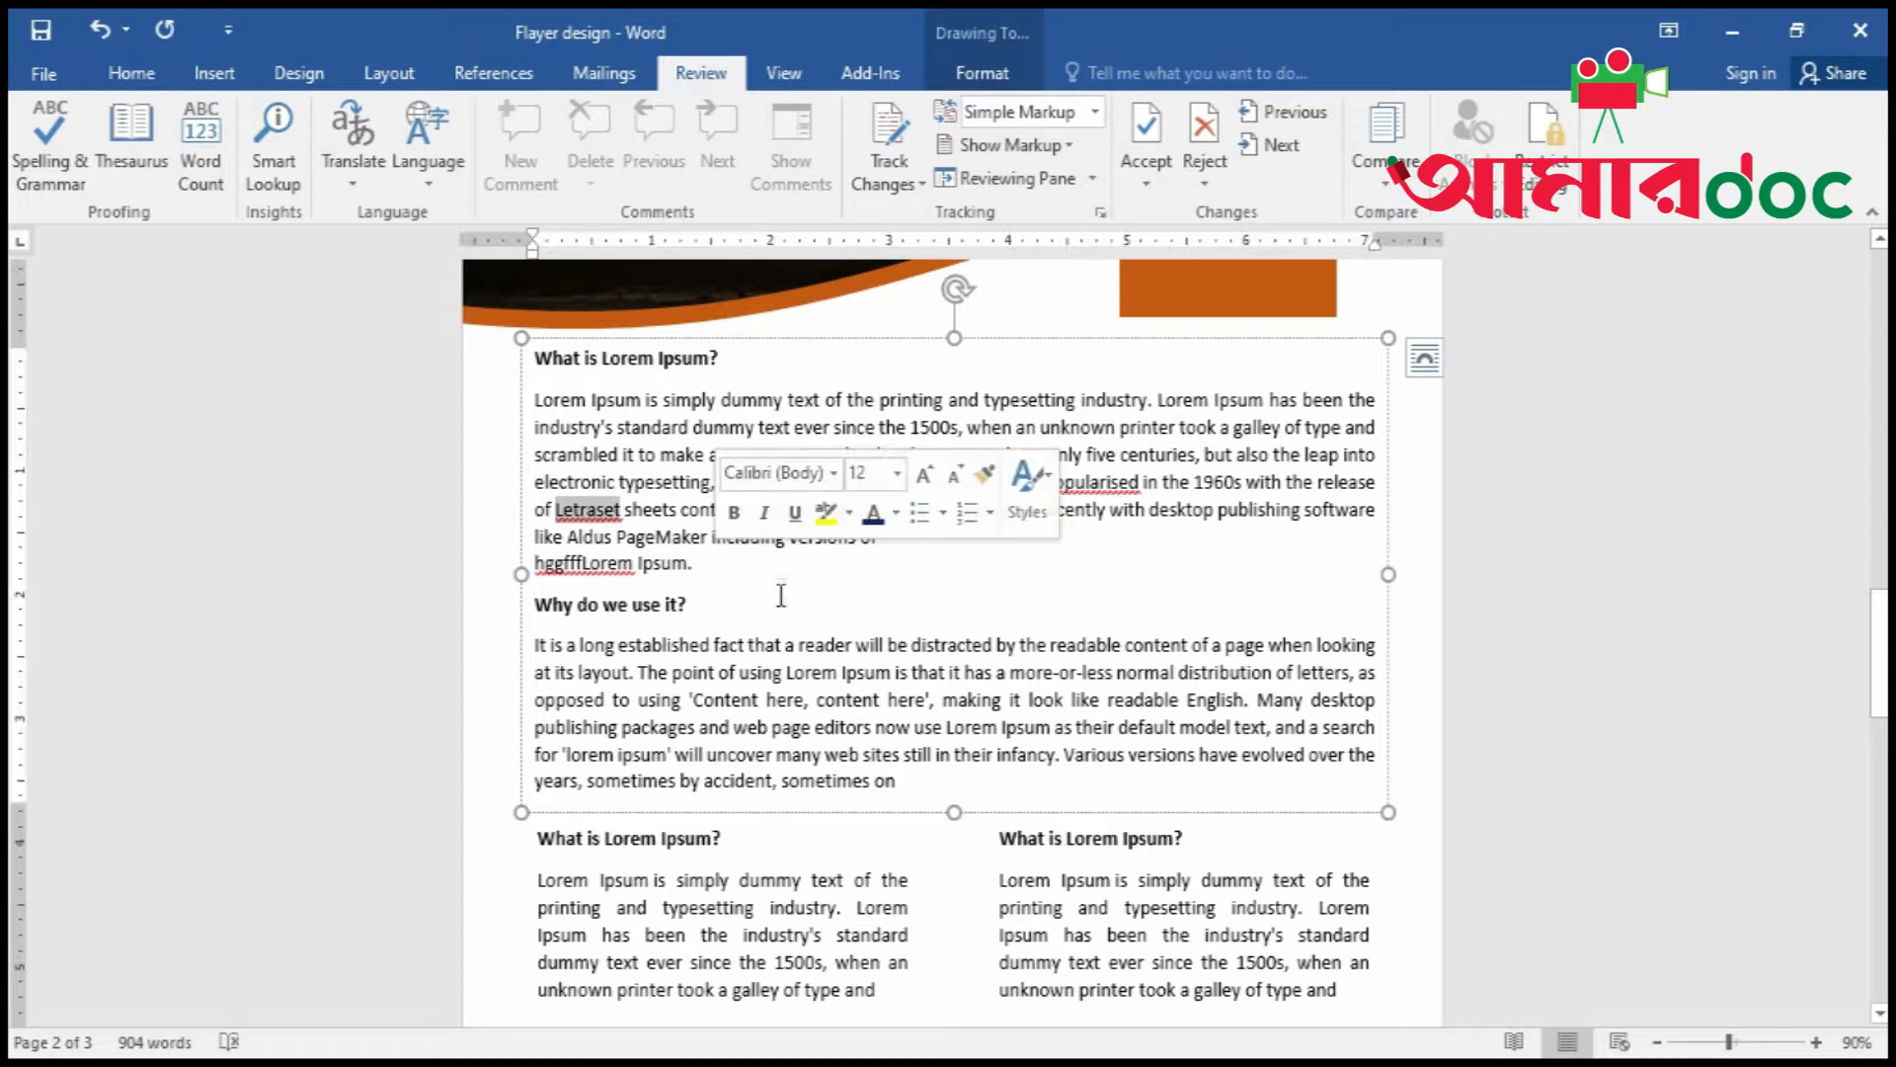
left_click(63, 160)
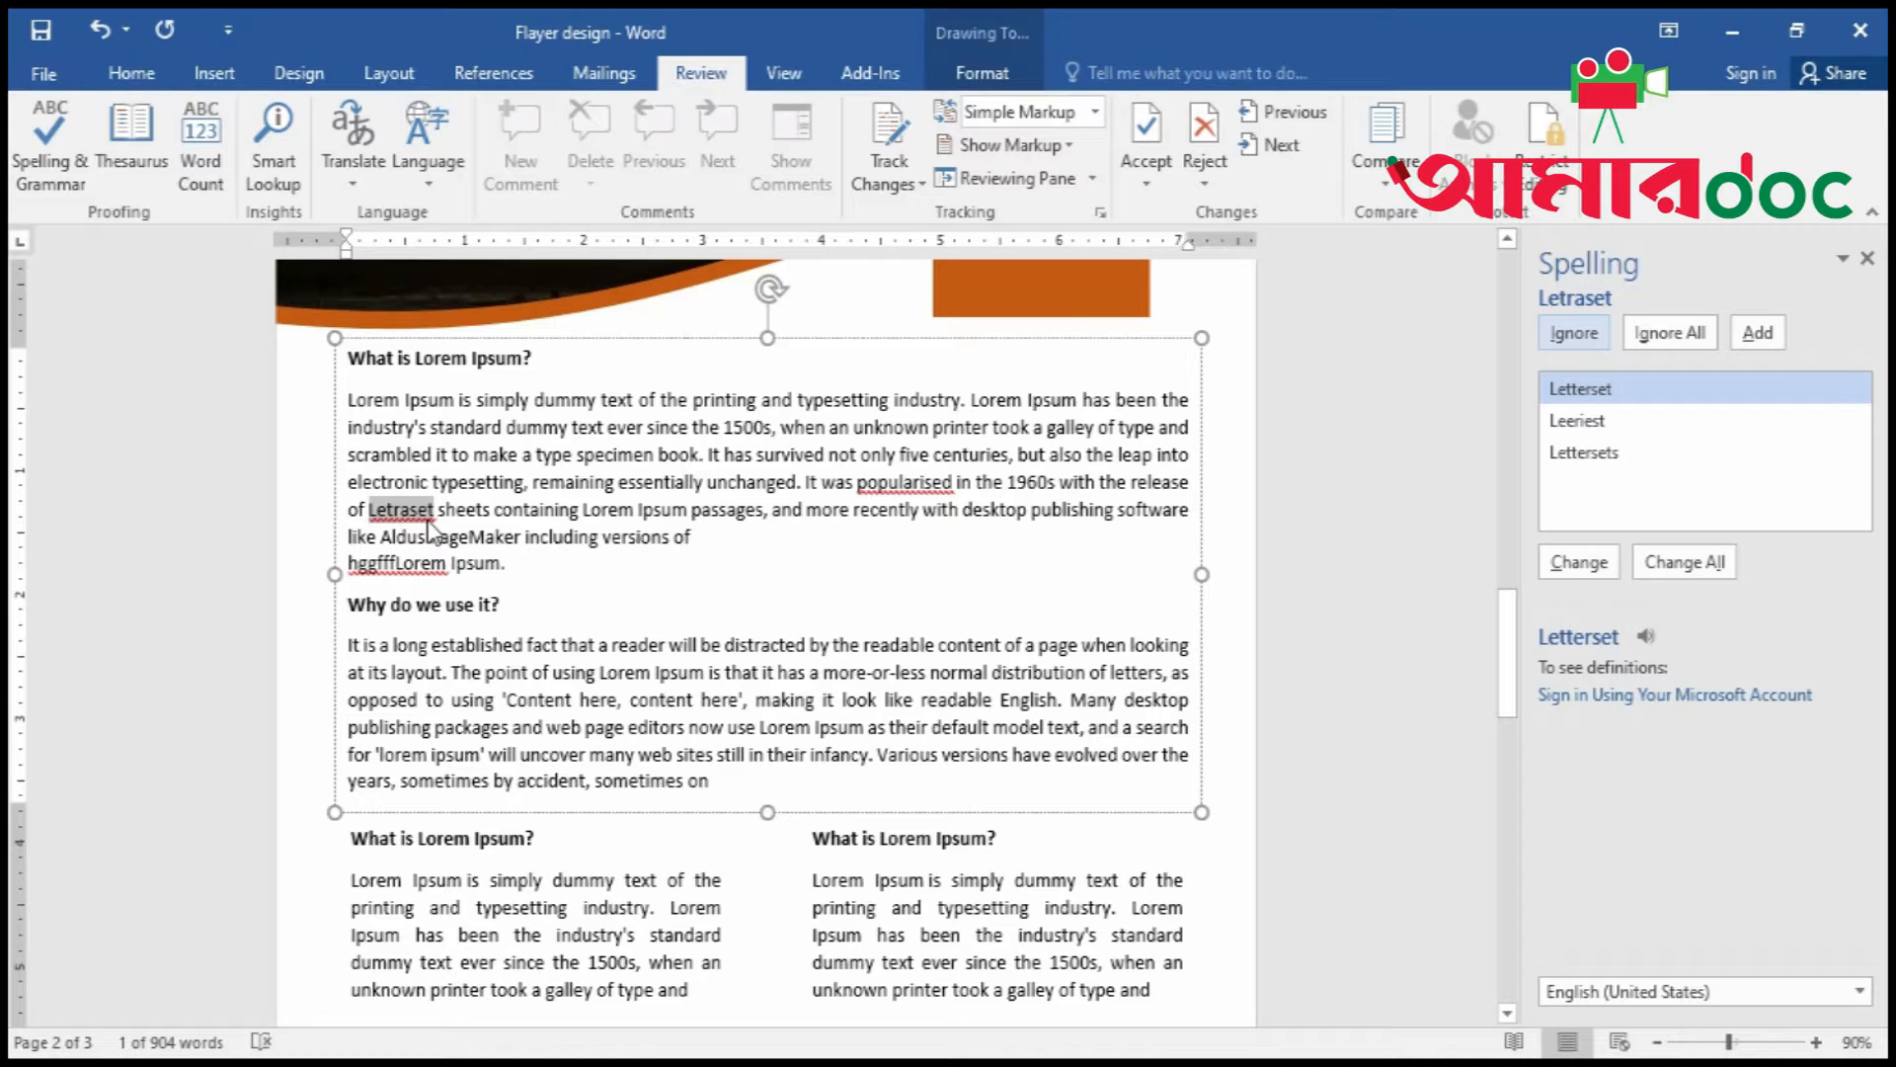
scroll(696, 764, "down", 3)
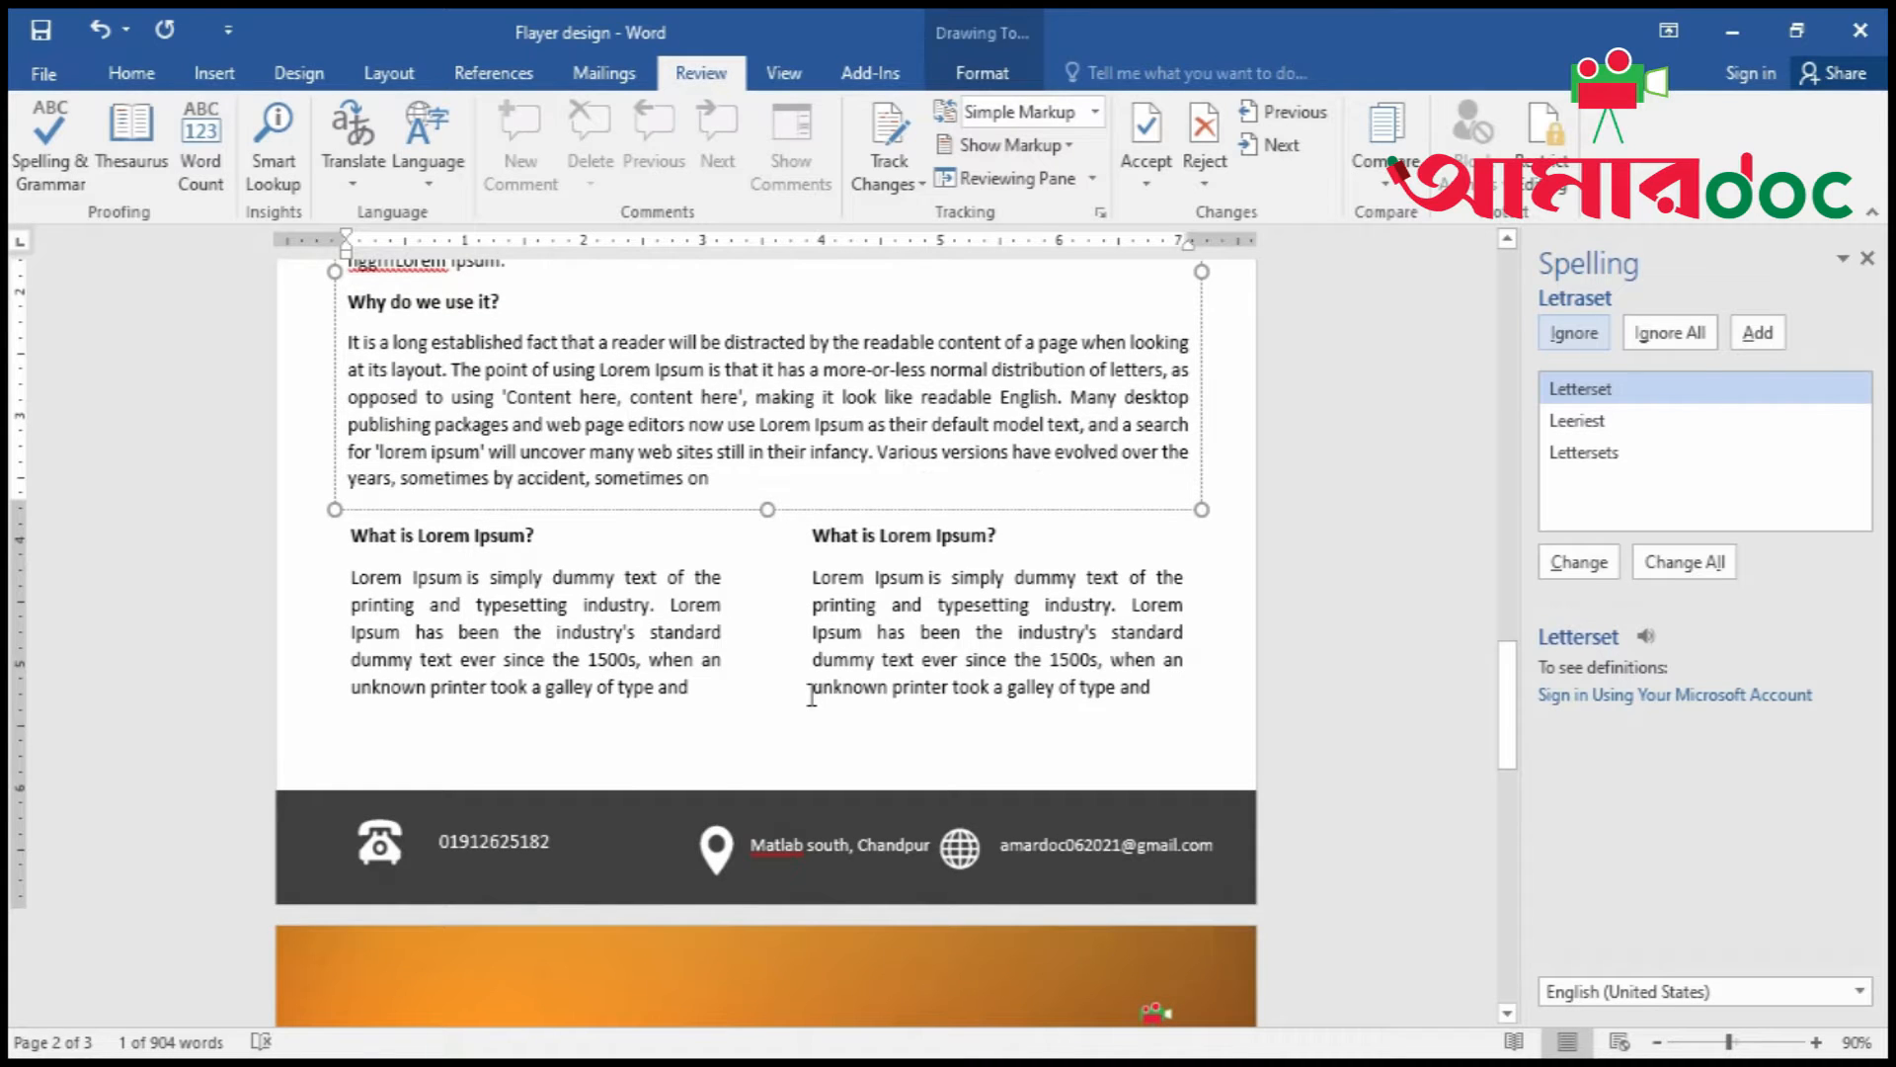
left_click_drag(812, 691, 887, 691)
Step: Correct "popularised" to "popularized" and "Letraset" to "Letterset" in the first paragraph using the spelling checker's suggestions
scroll(503, 480, "up", 1)
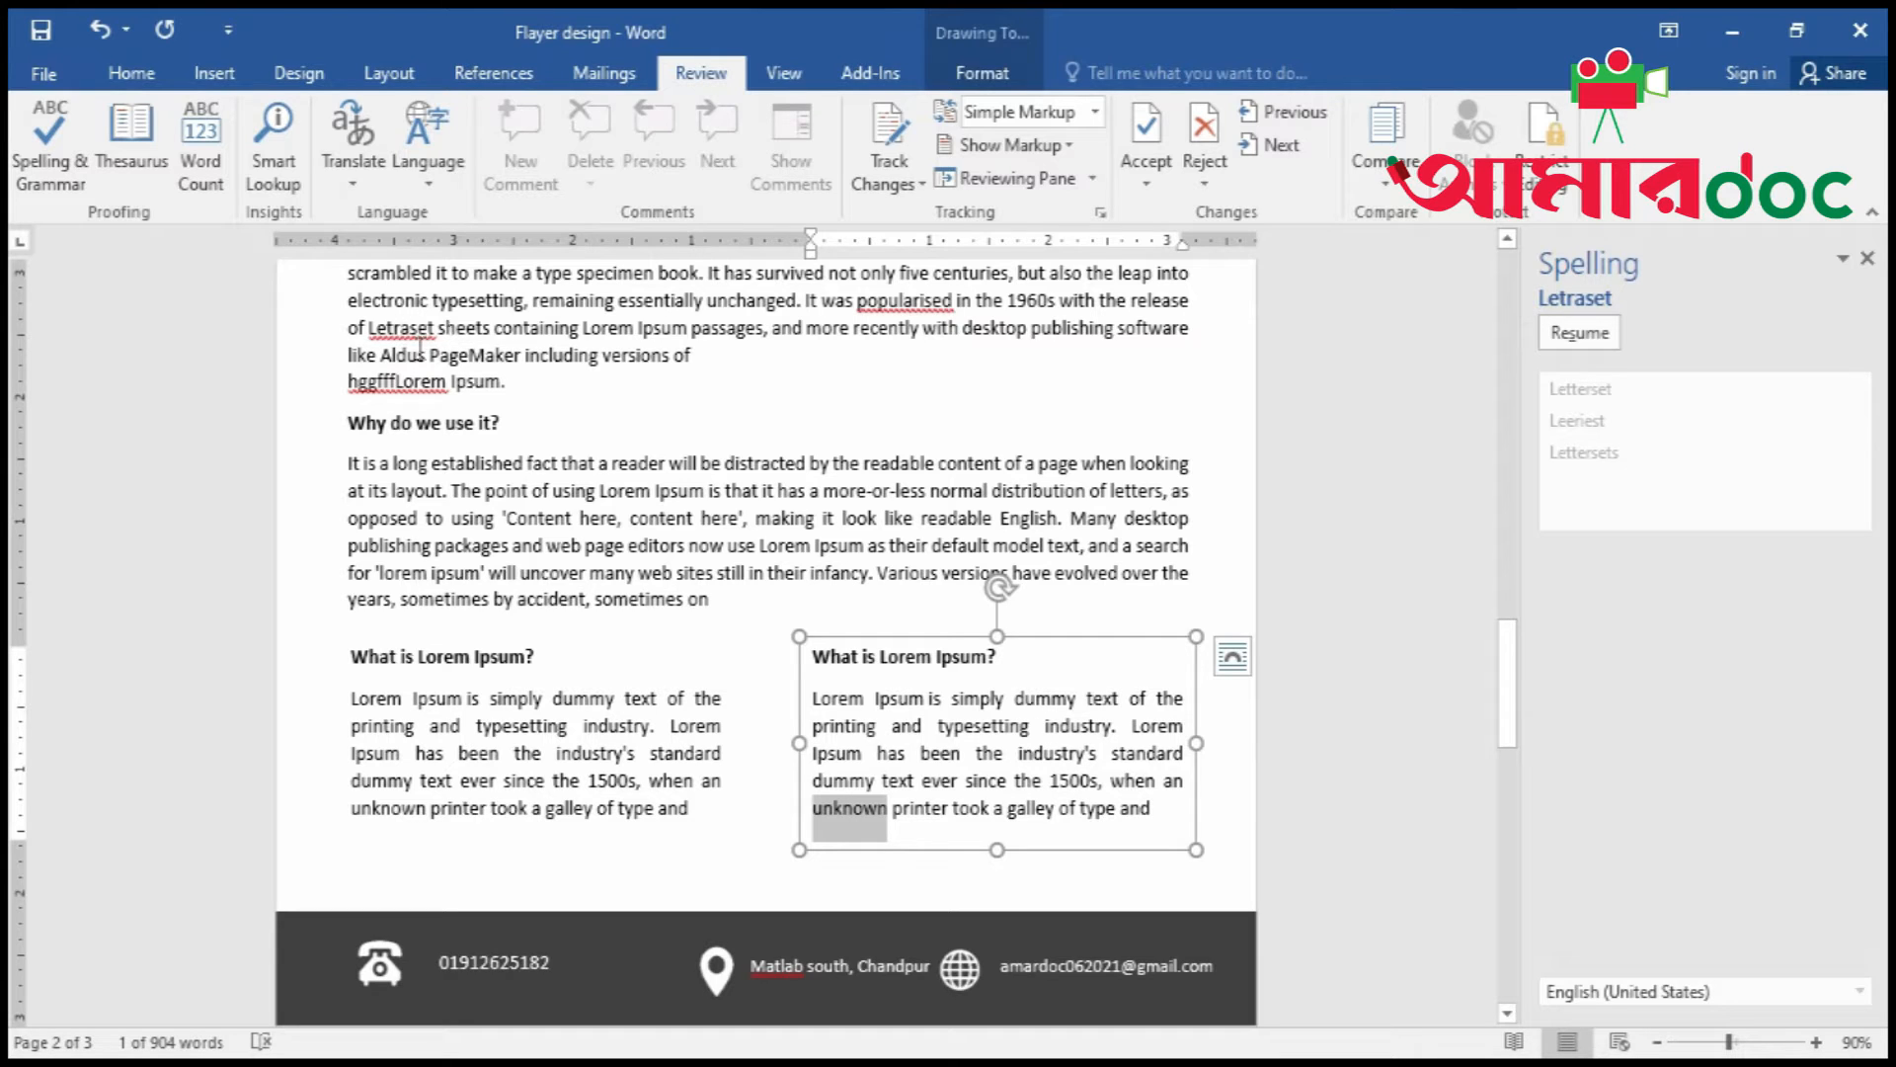
left_click(905, 302)
key("alt+F7")
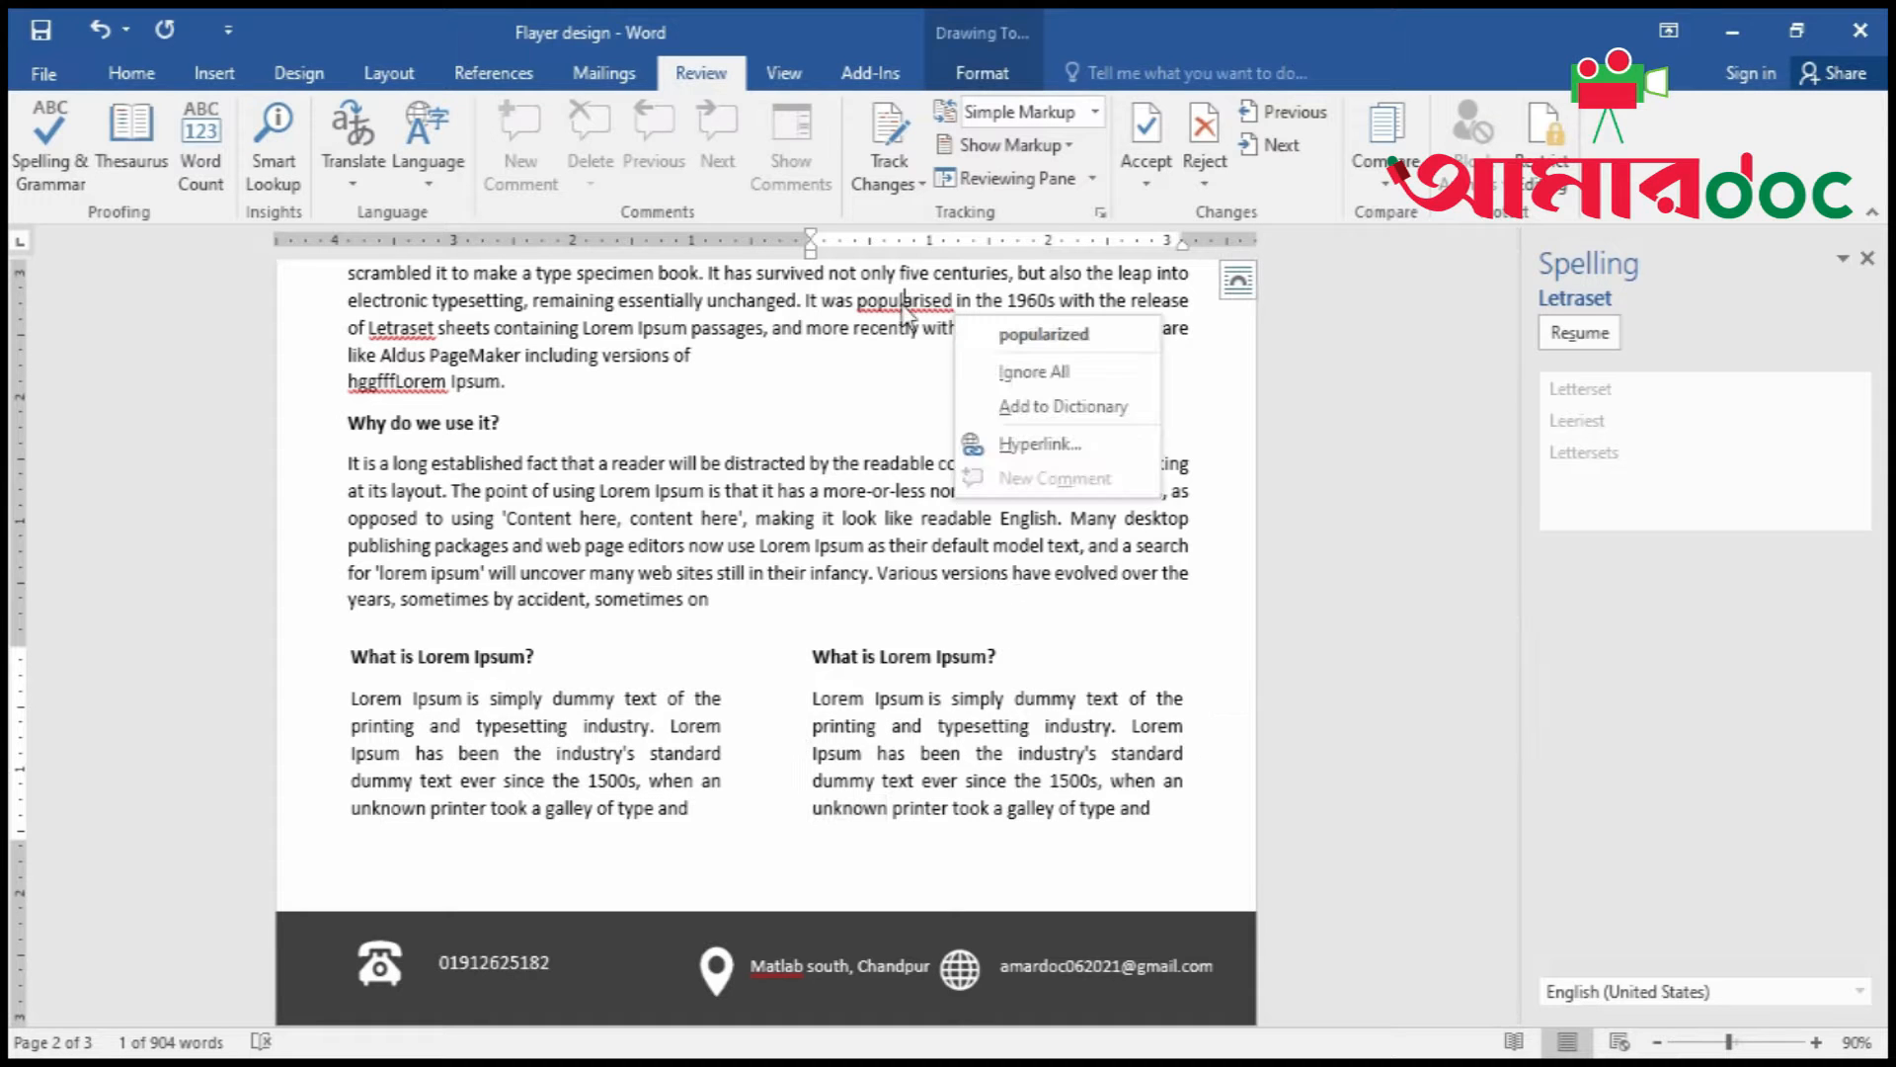
key("F7")
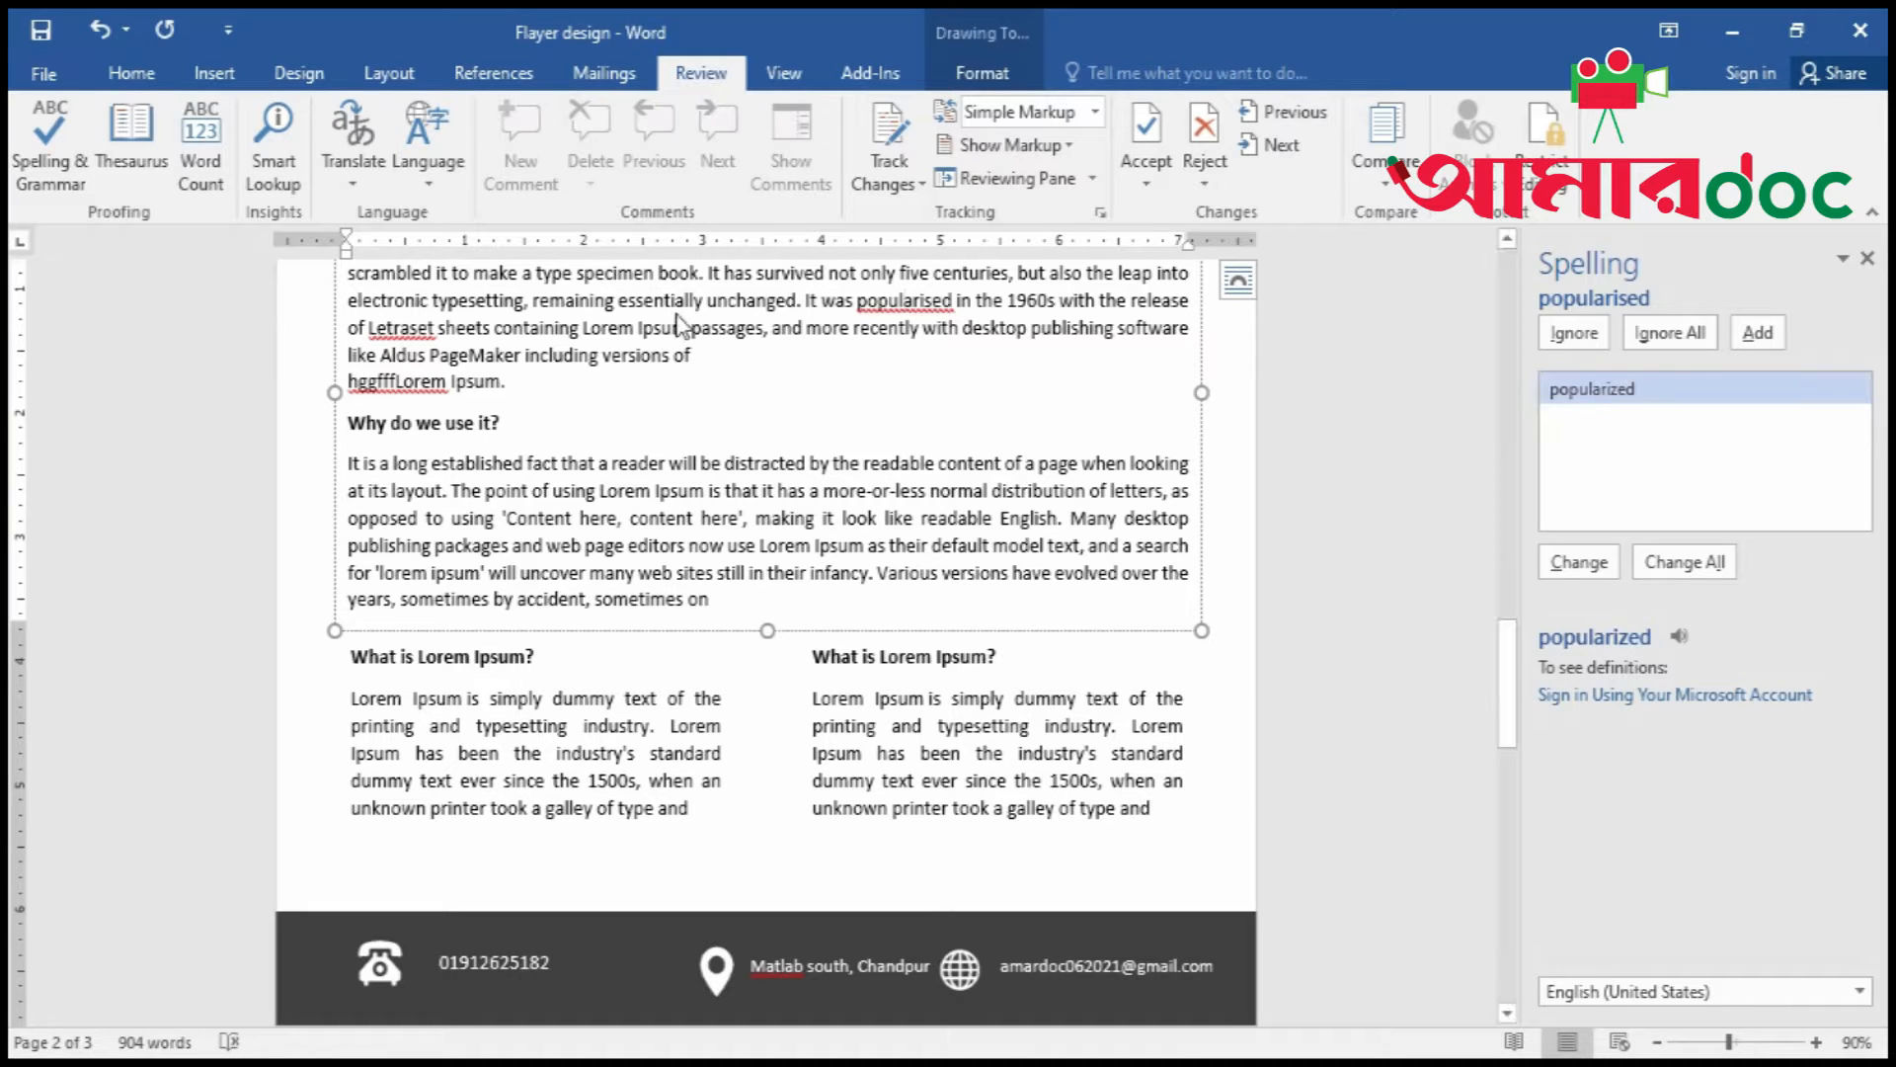
left_click(1613, 568)
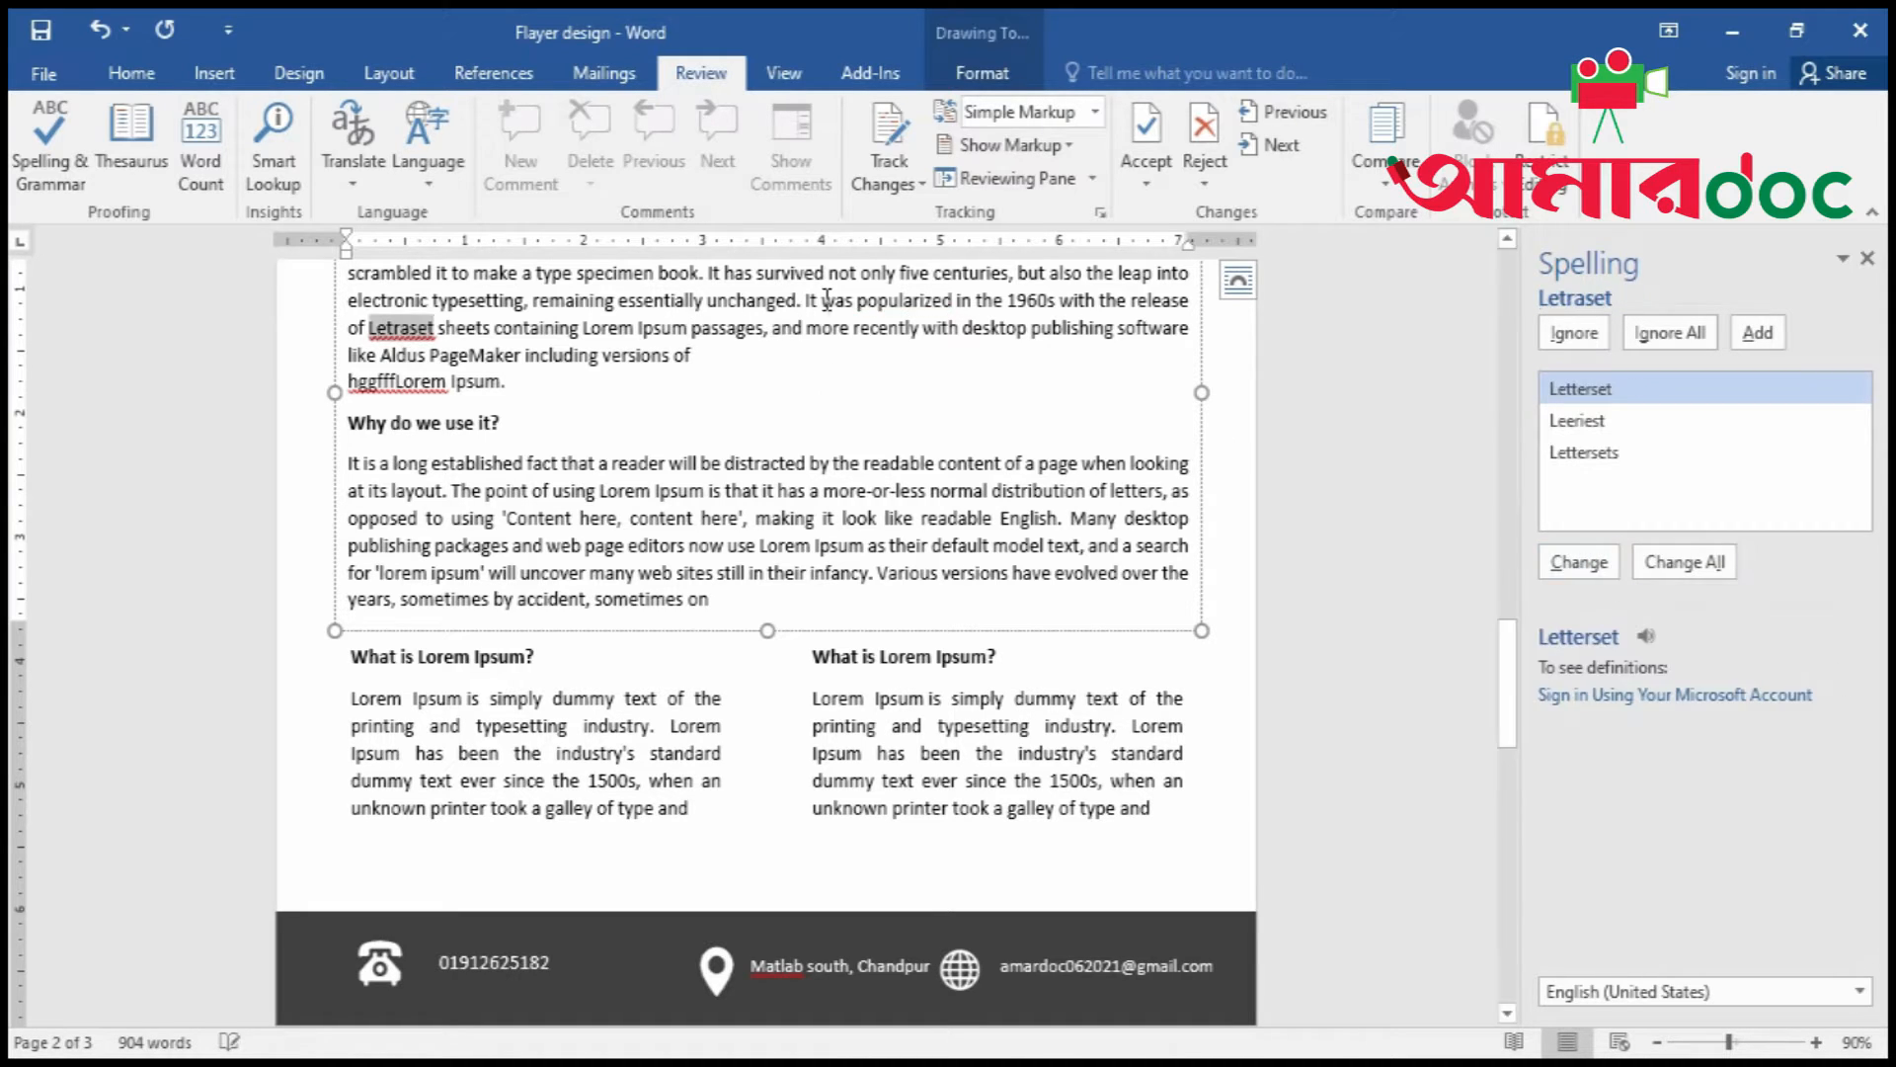
left_click(1580, 563)
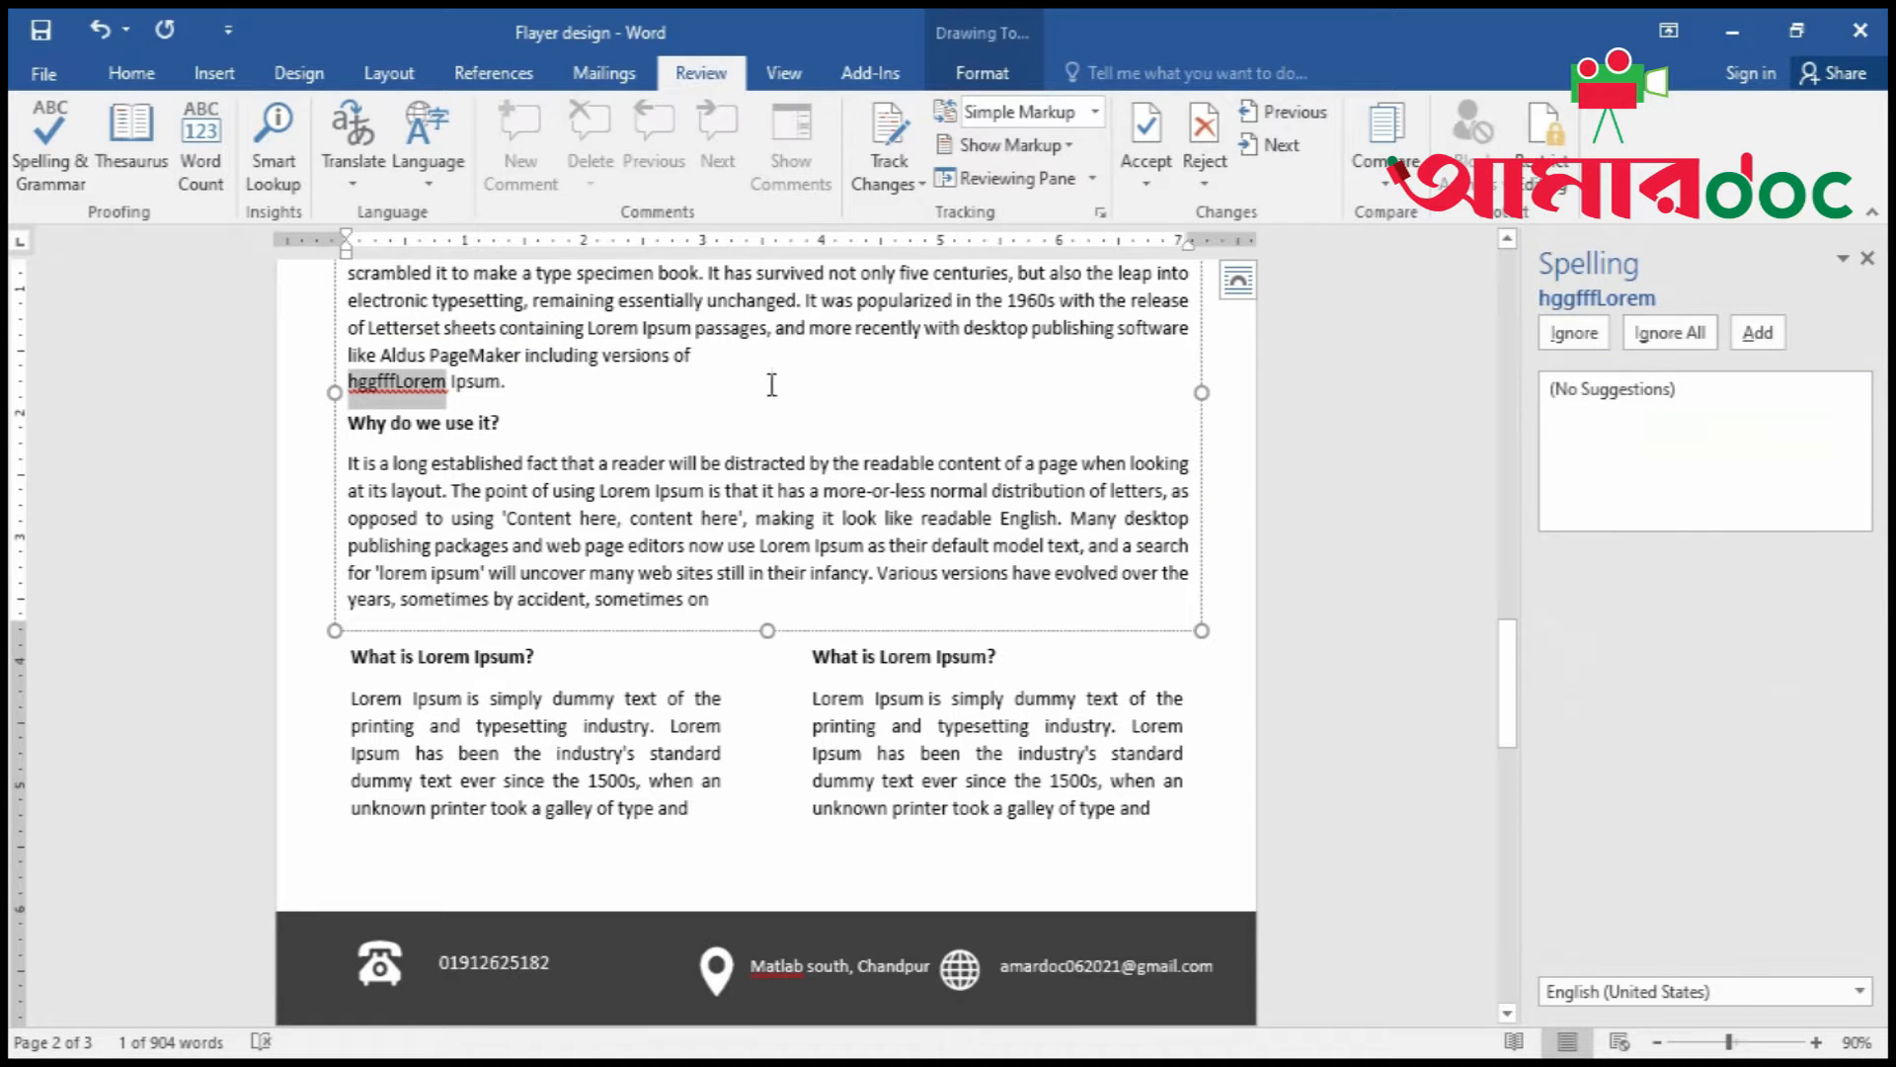
Step: Check the word count statistics for the selected word "hggfffLorem" and close the dialog
scroll(757, 578, "up", 5)
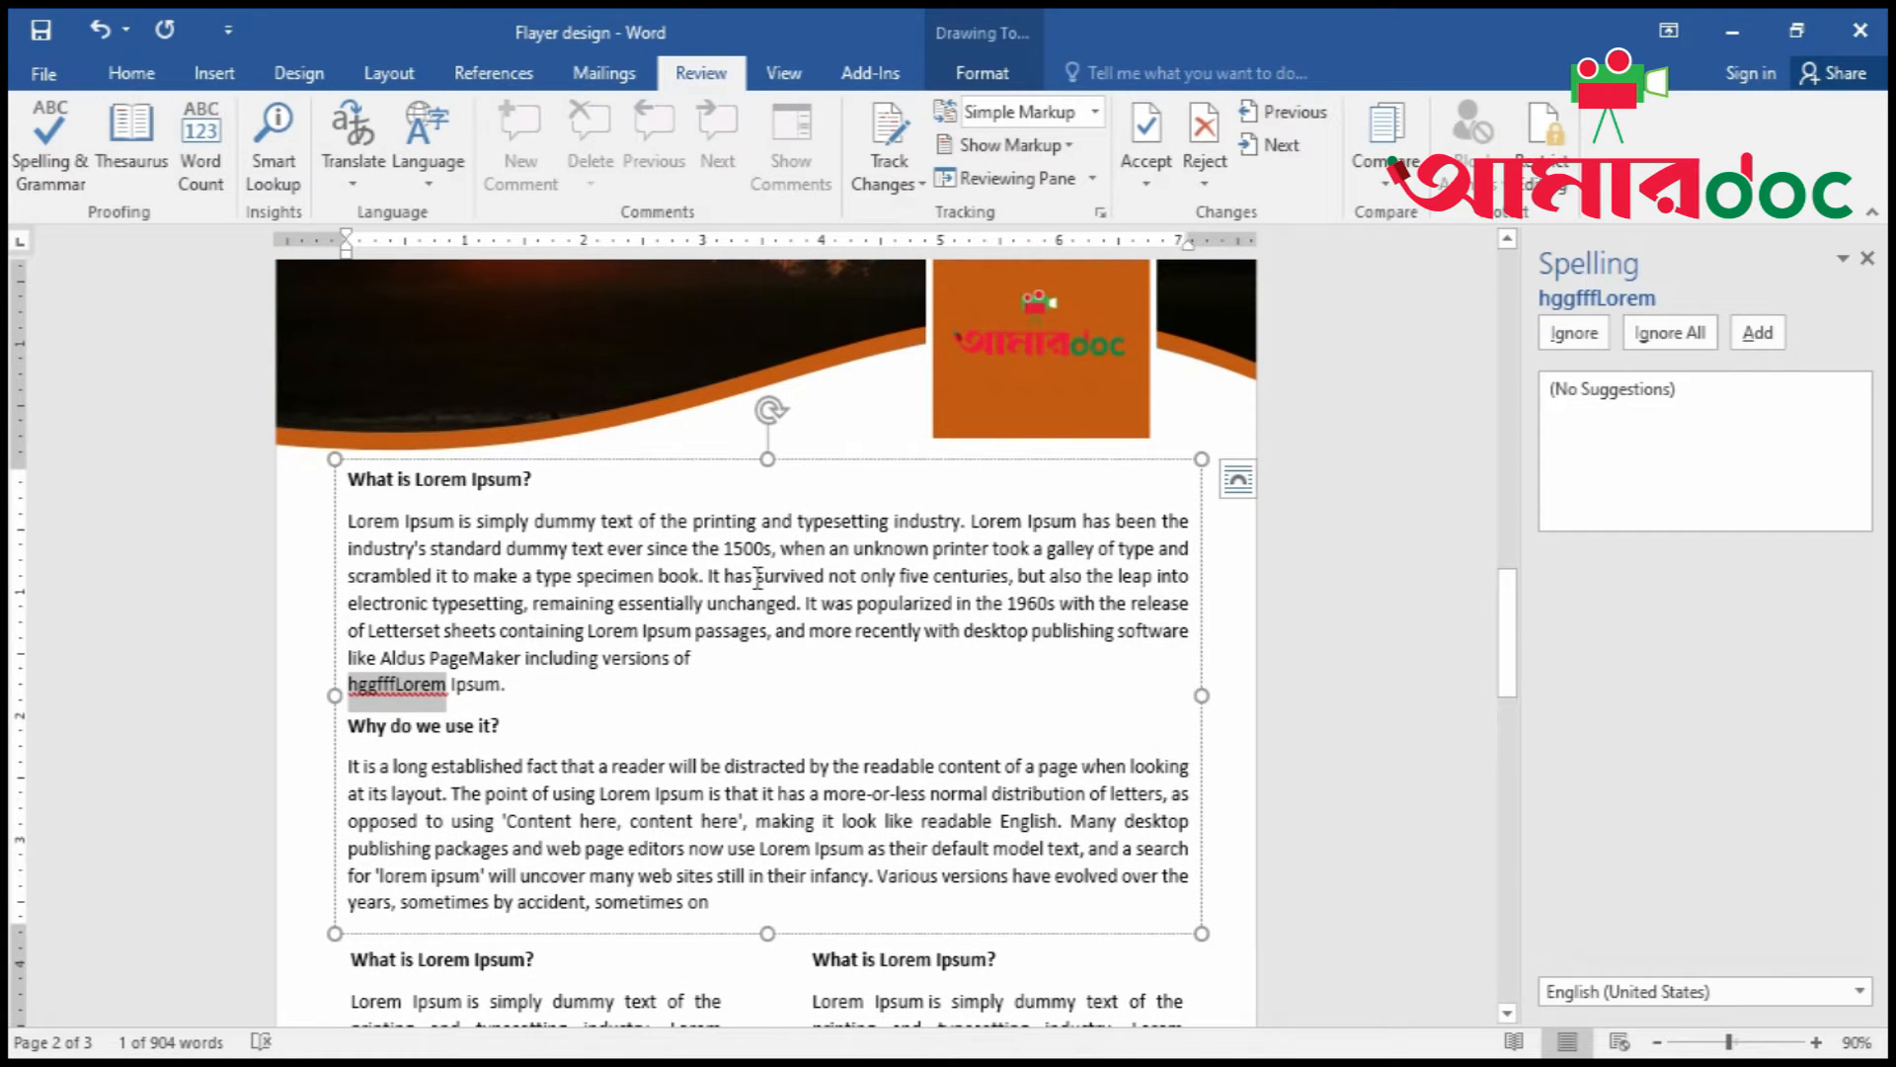
left_click(204, 178)
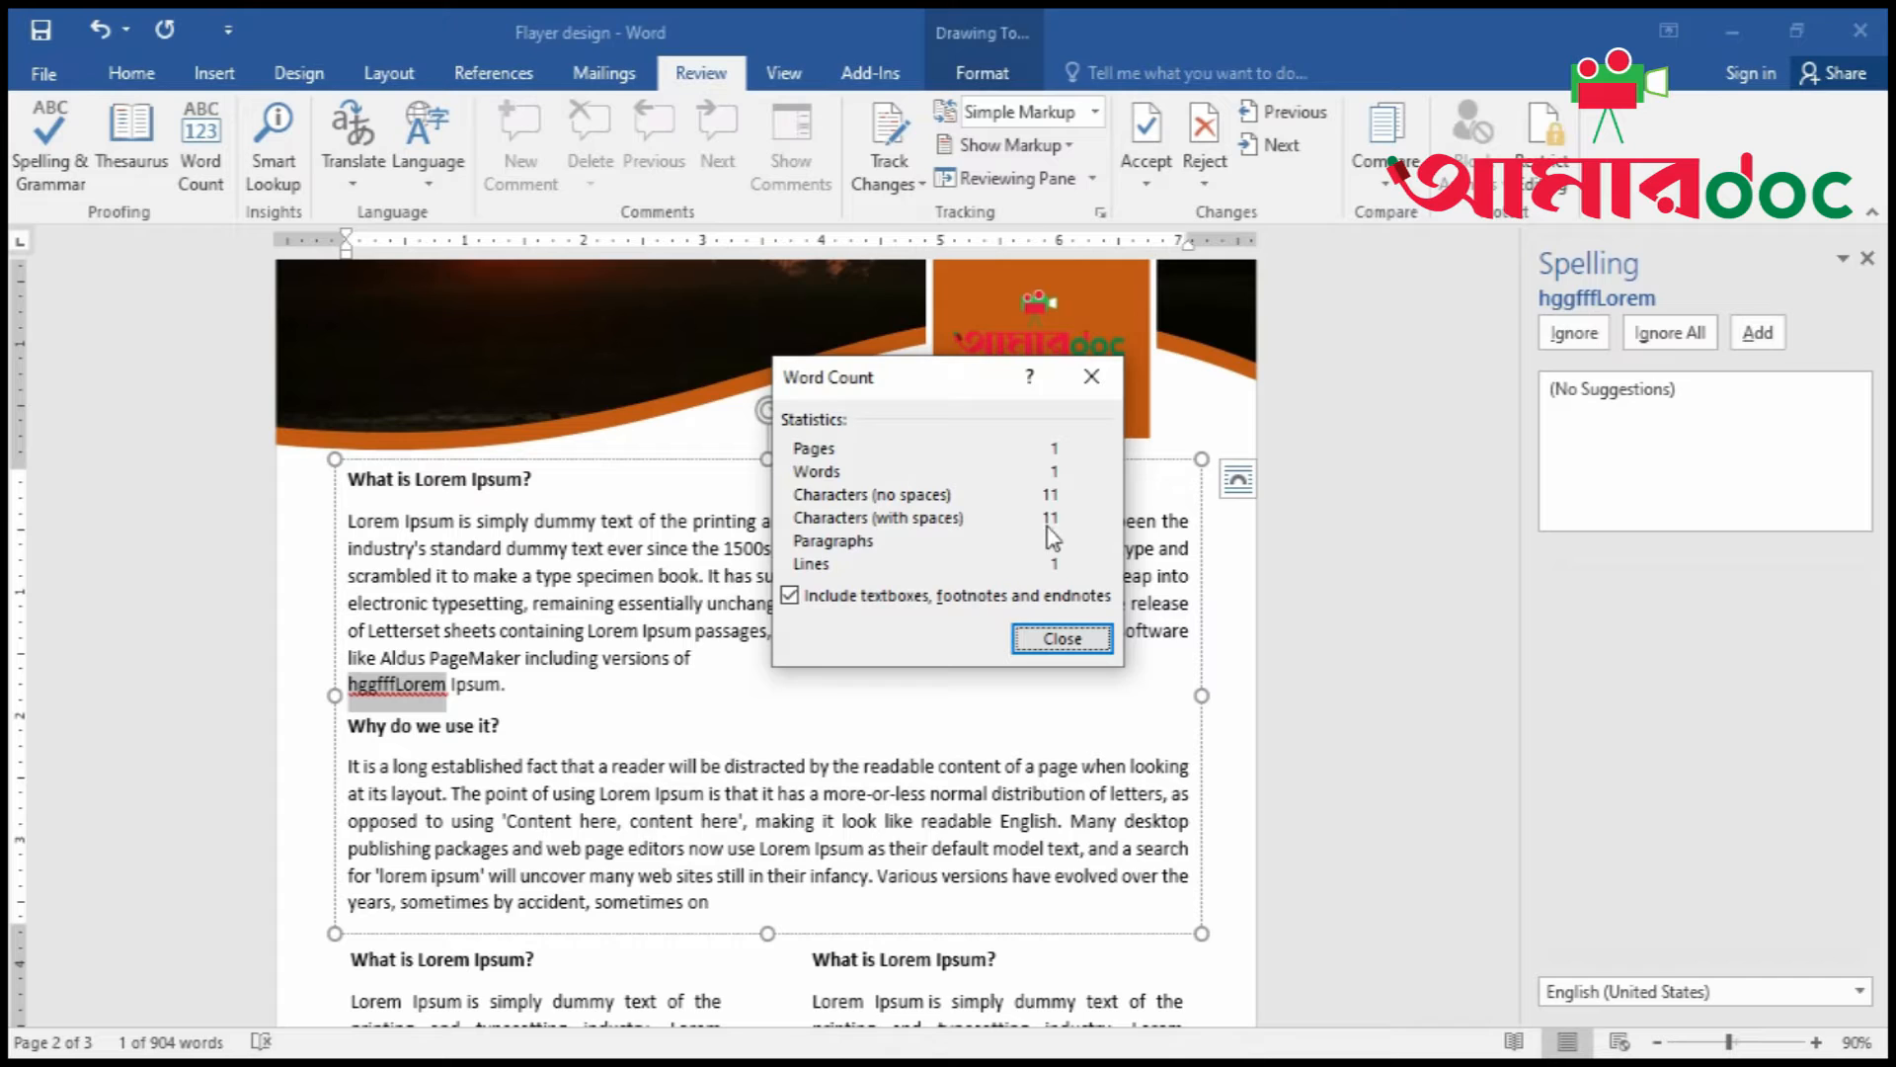
left_click(1061, 649)
Step: Deselect the text and check the word count statistics for the whole document
left_click(545, 728)
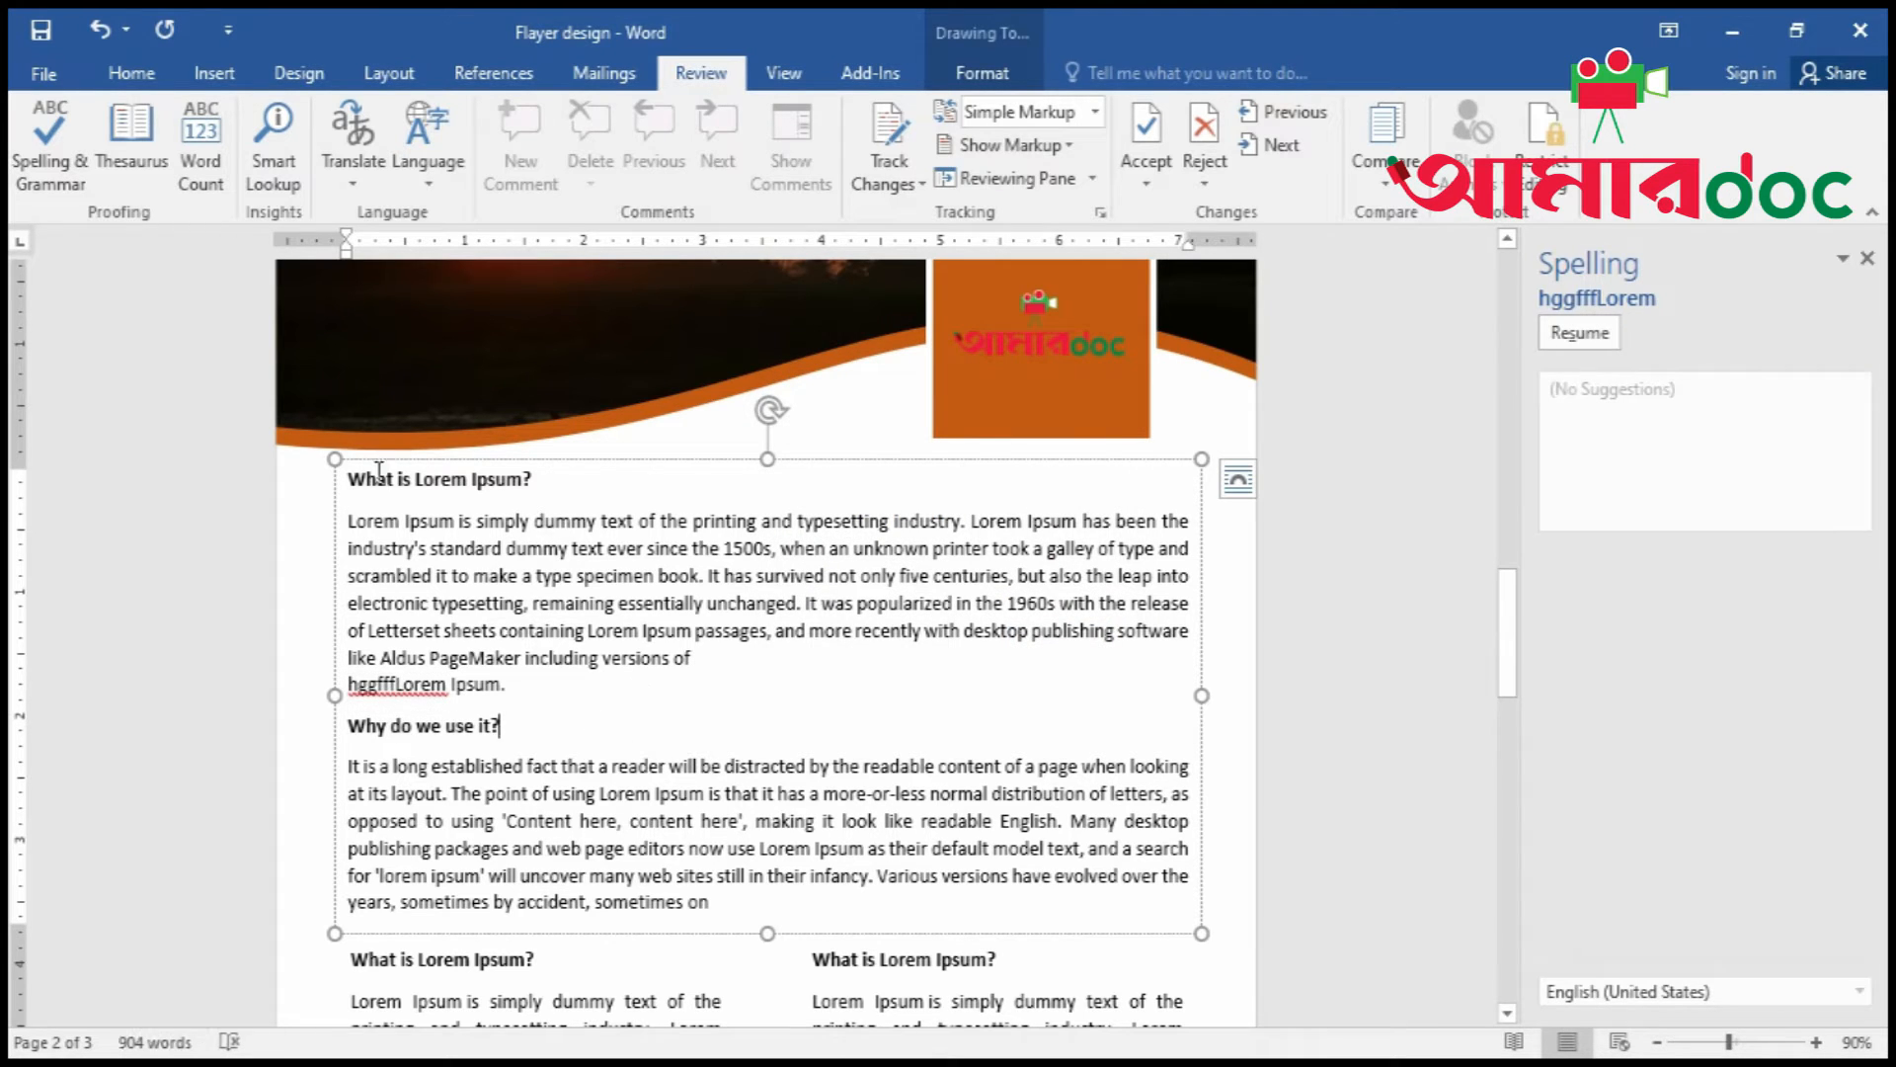
left_click(213, 150)
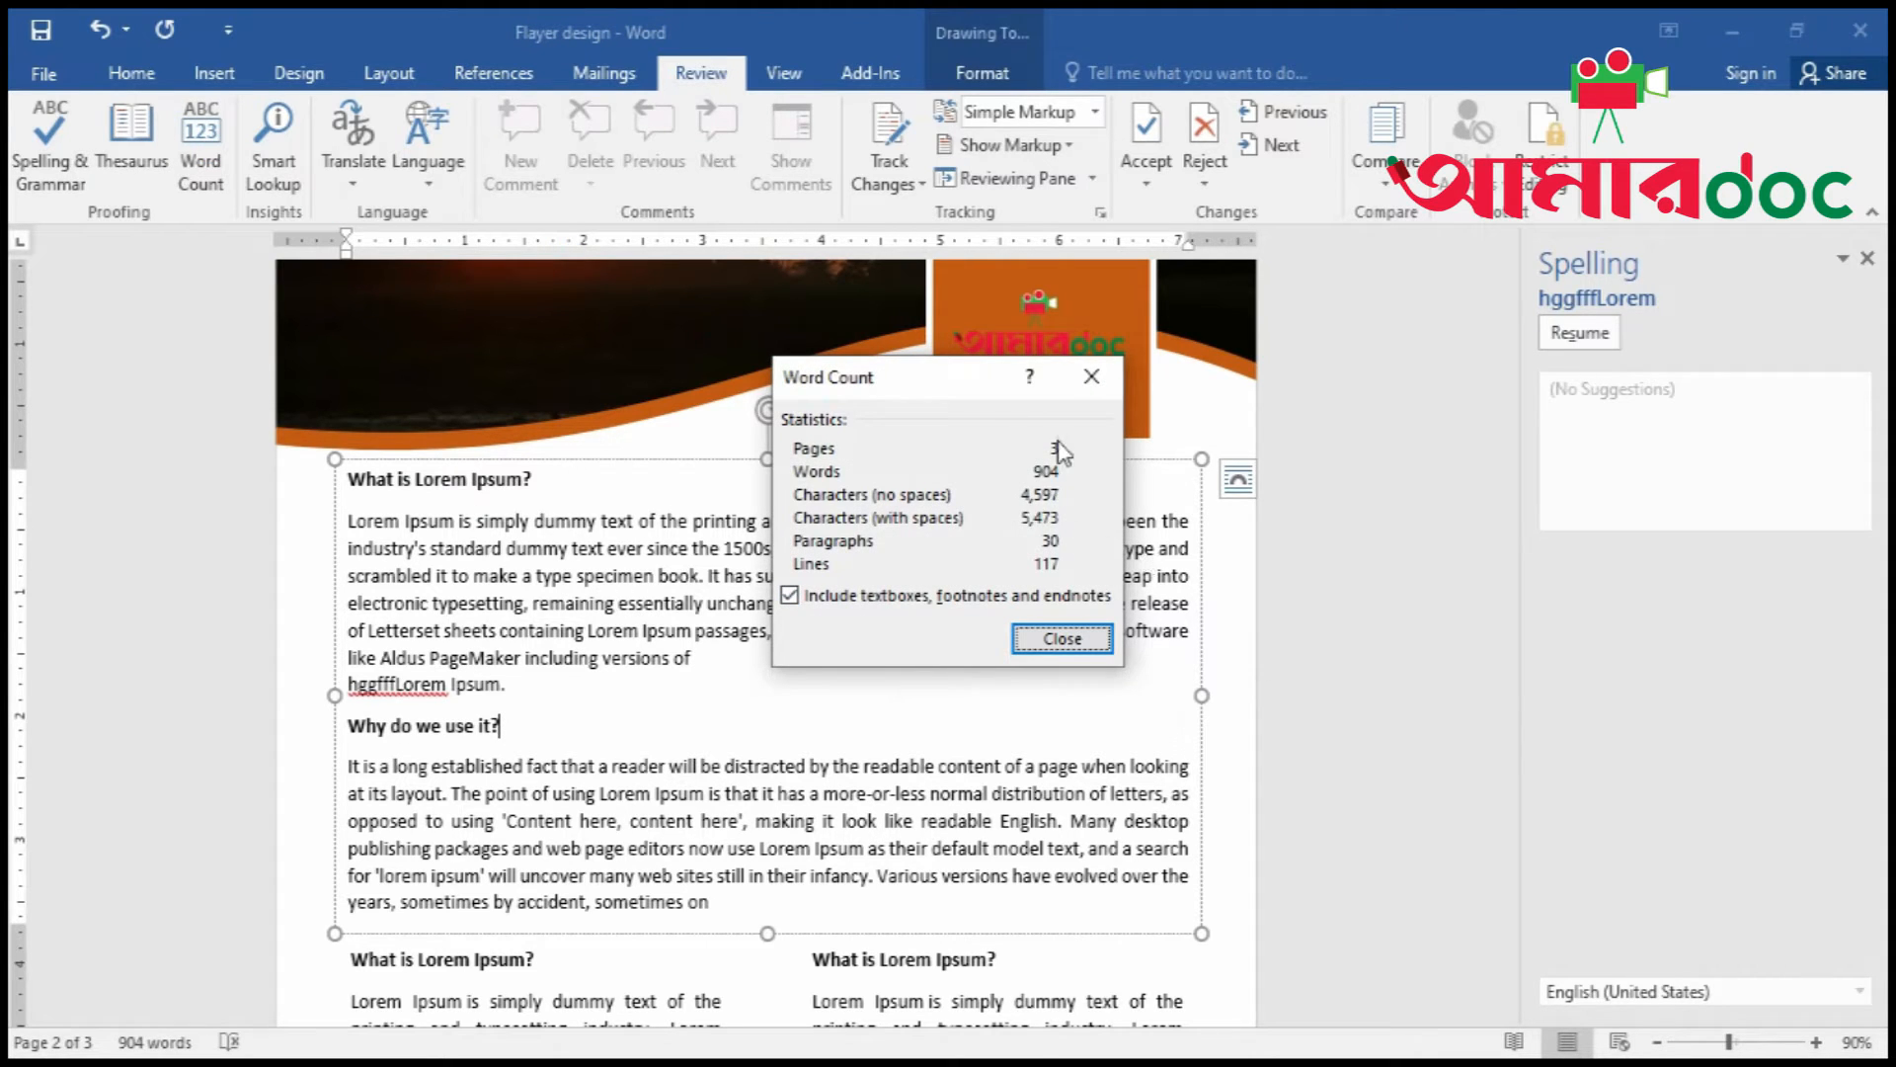
left_click(1065, 648)
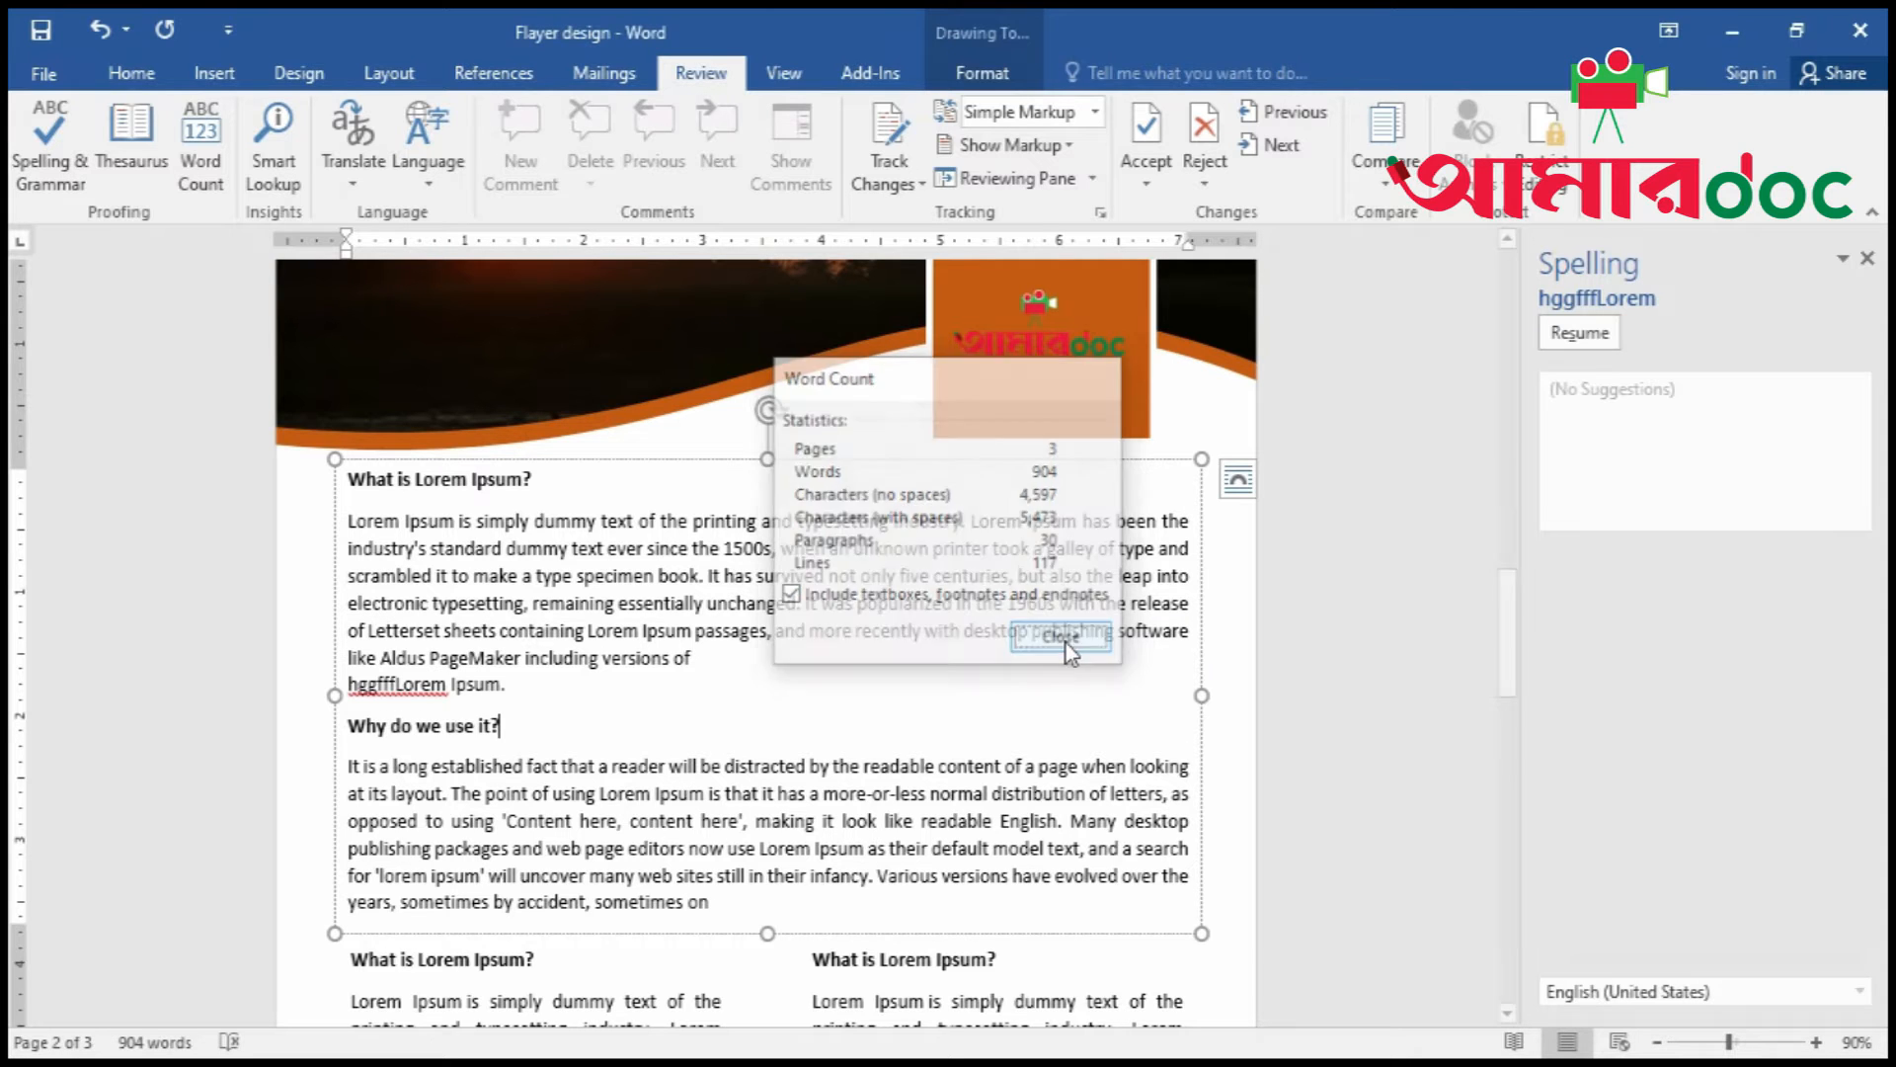
Step: Preview the document in Read Mode, and browse through its content in Web Layout
scroll(766, 593, "up", 1)
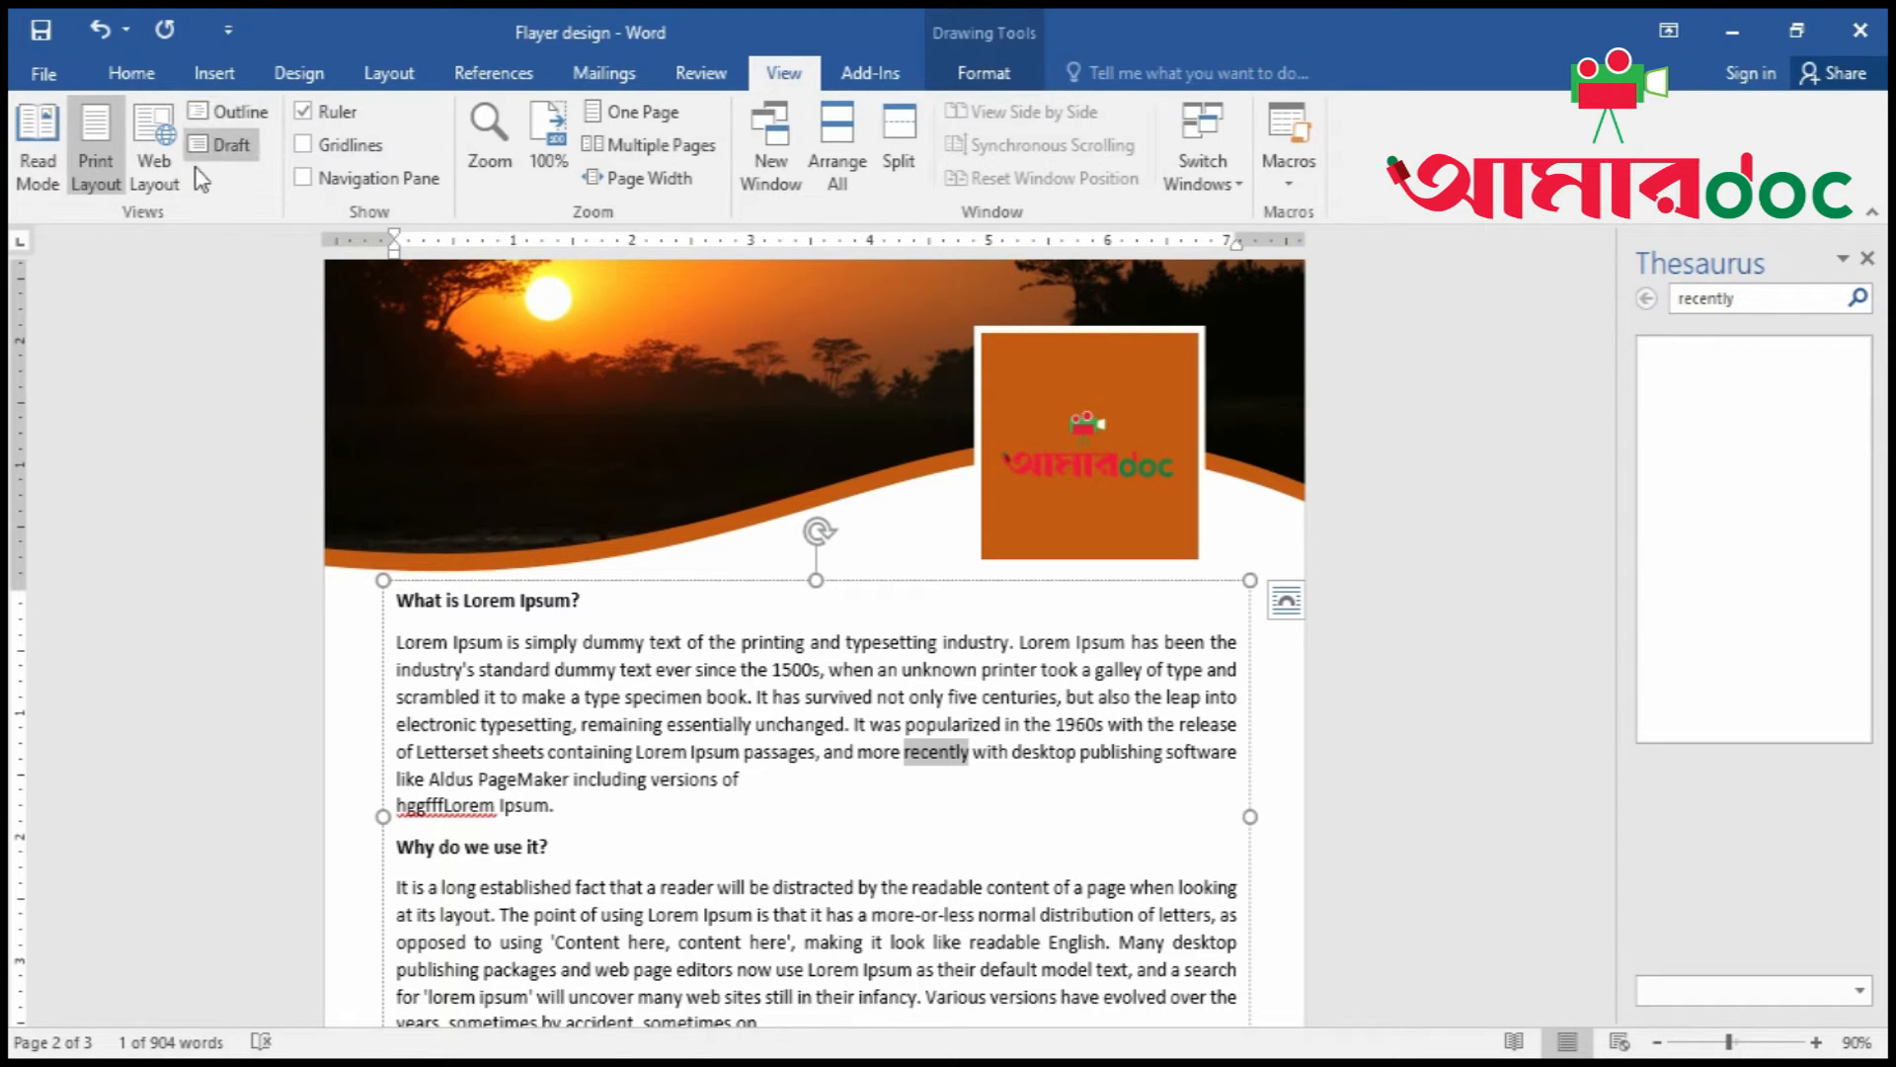
left_click(50, 163)
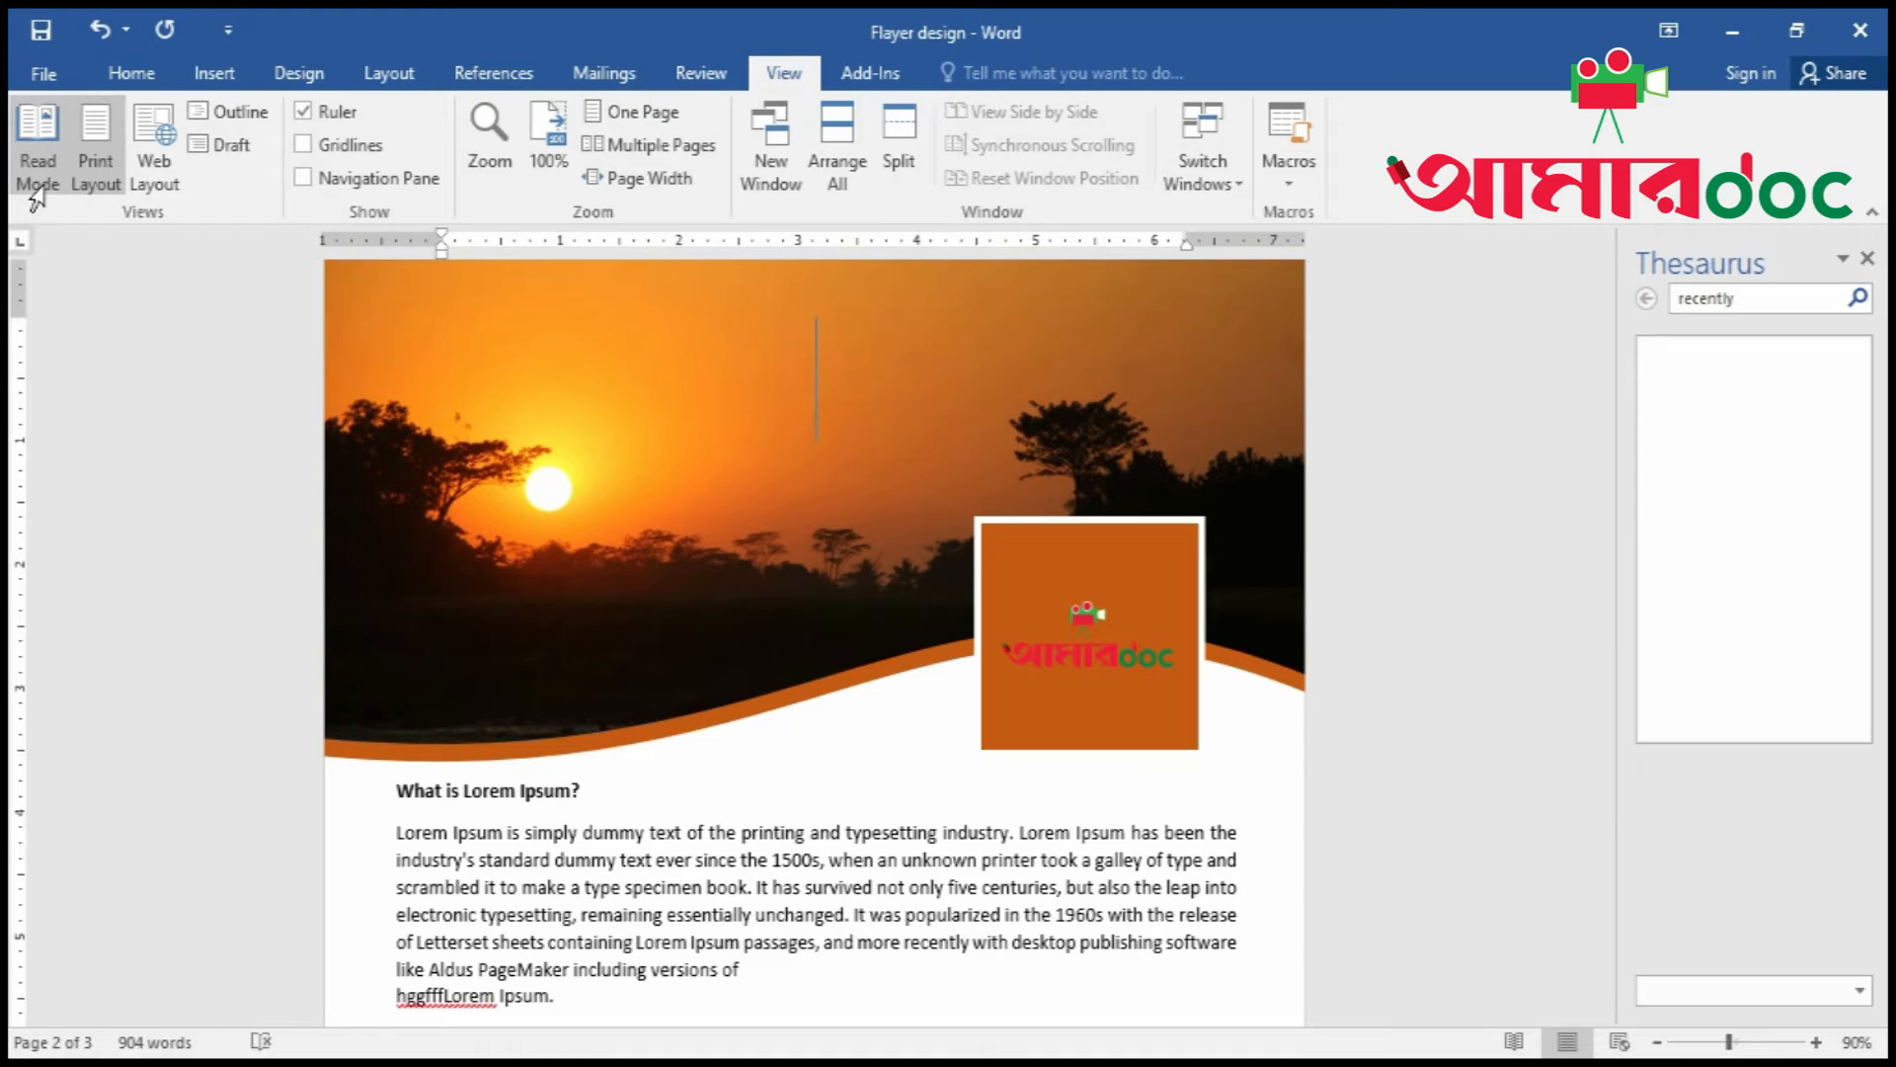
left_click(167, 193)
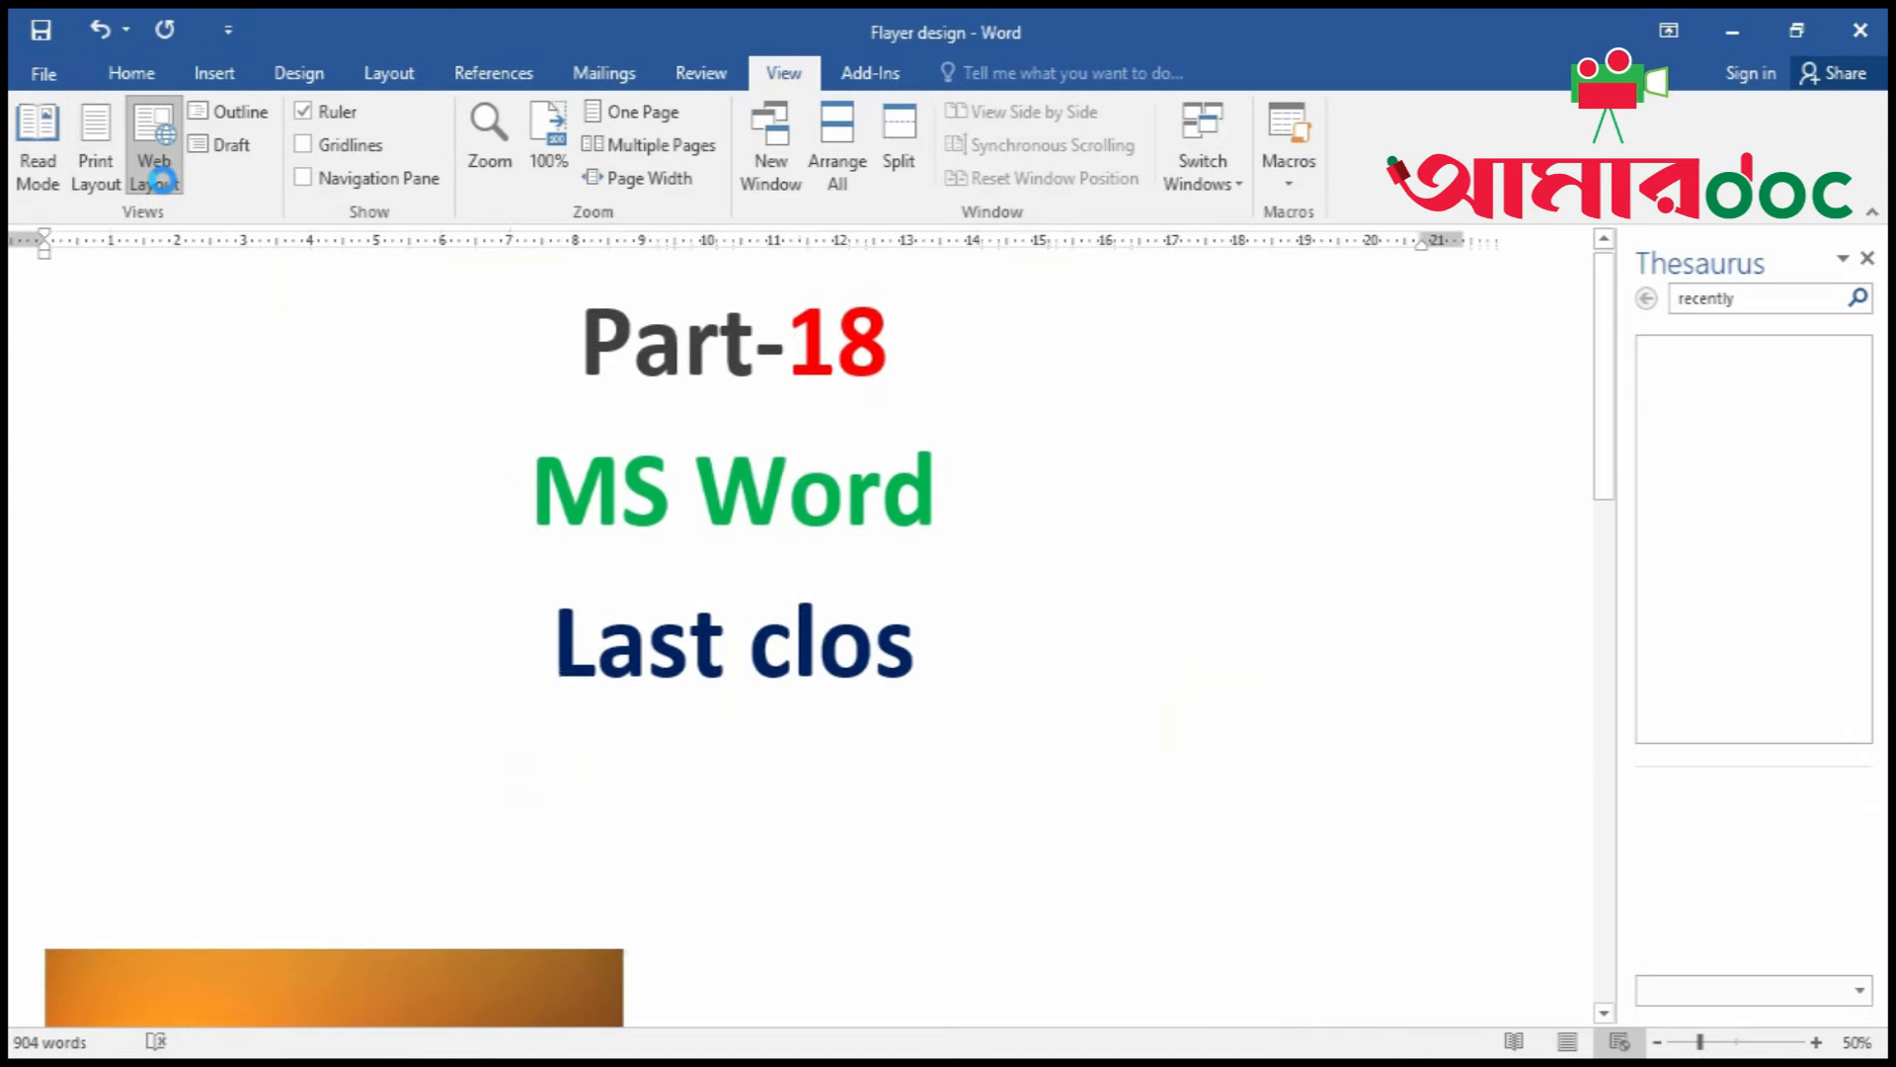
scroll(817, 711, "down", 6)
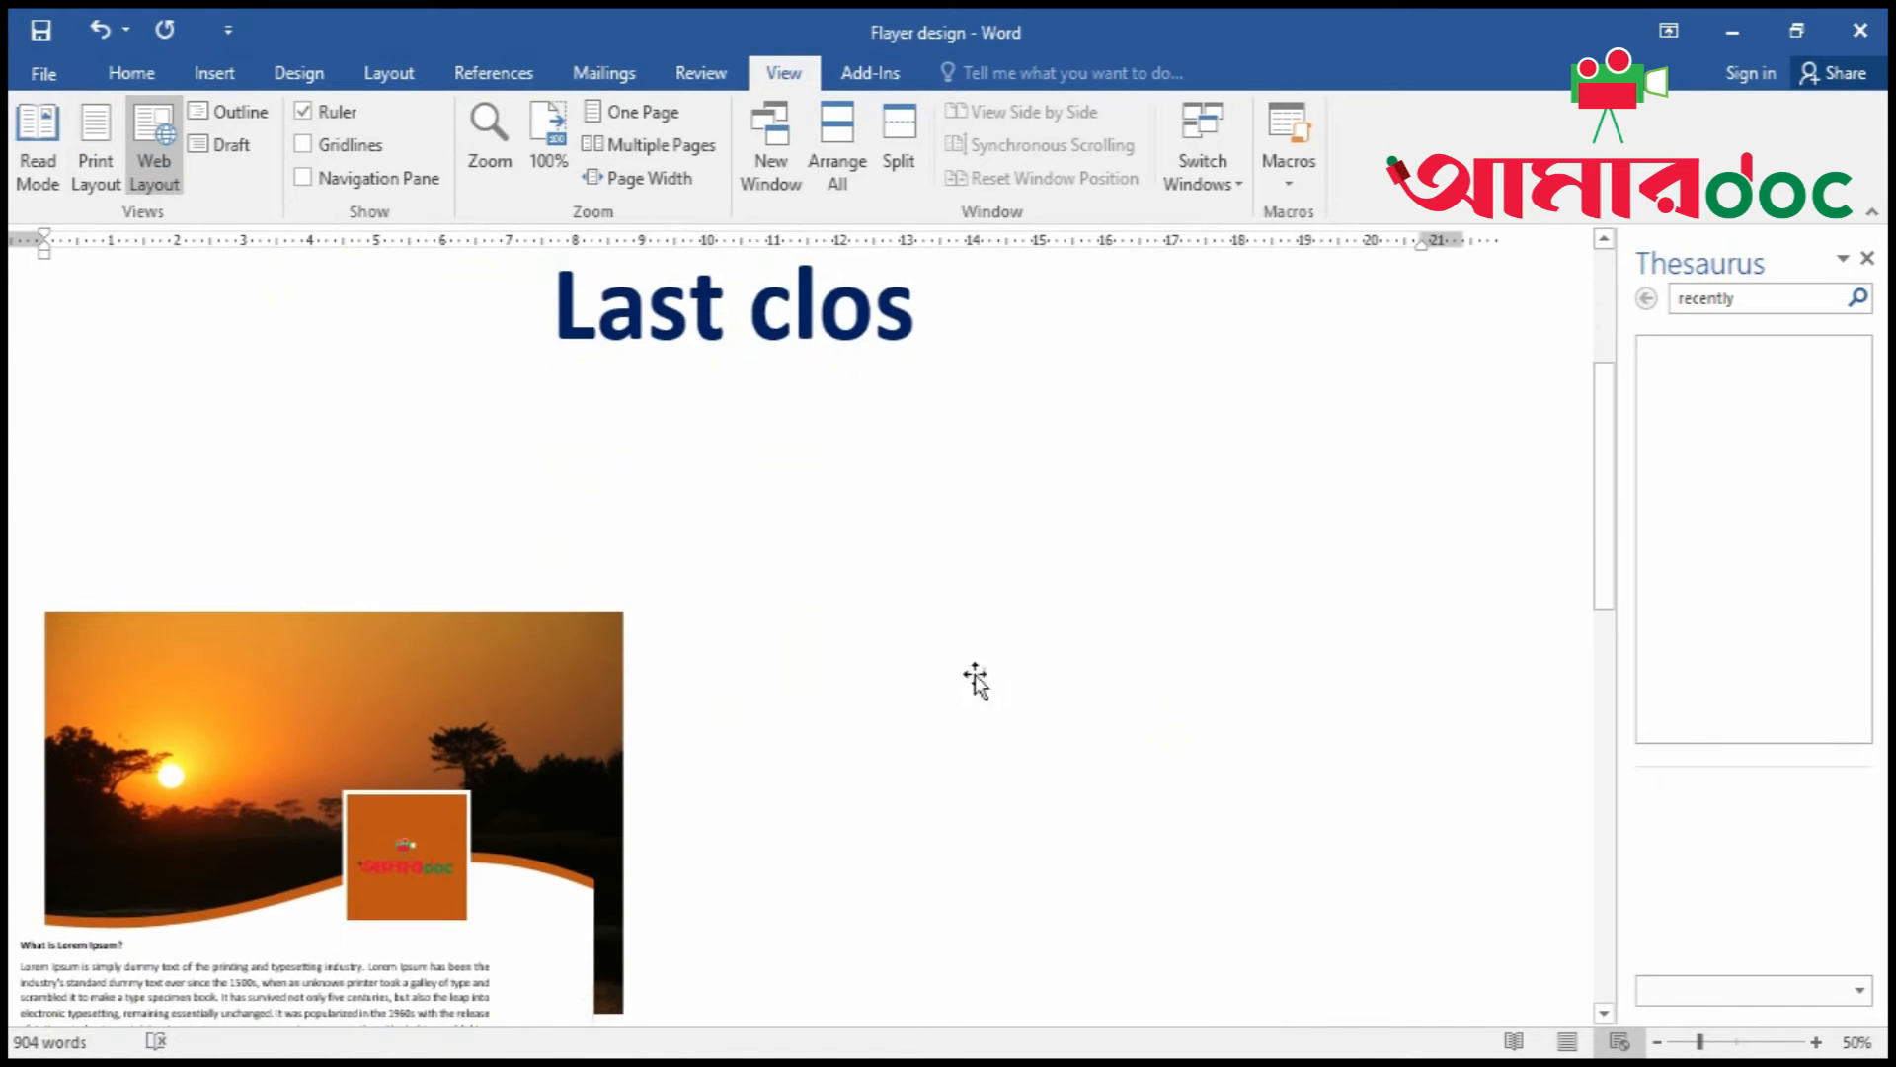
scroll(765, 669, "down", 2)
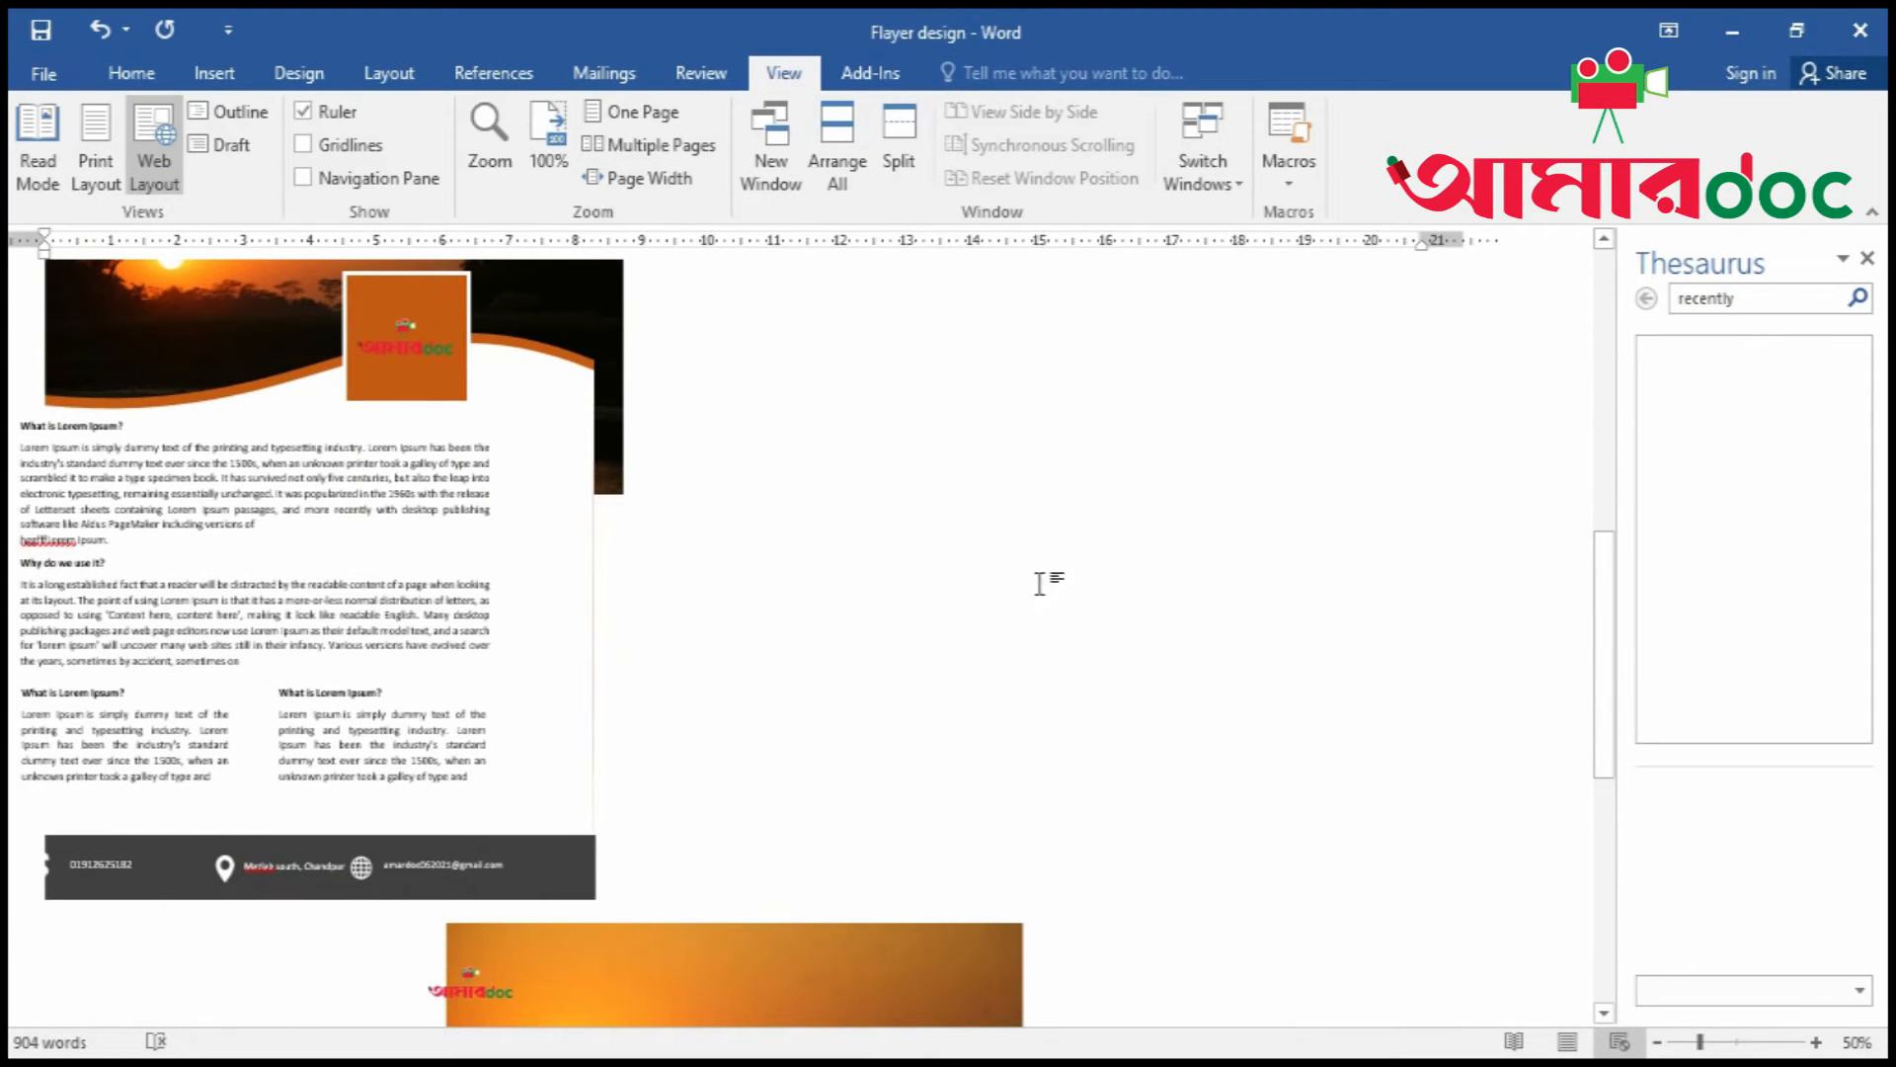
Step: View the document as an outline, and close the Outline view
left_click(235, 113)
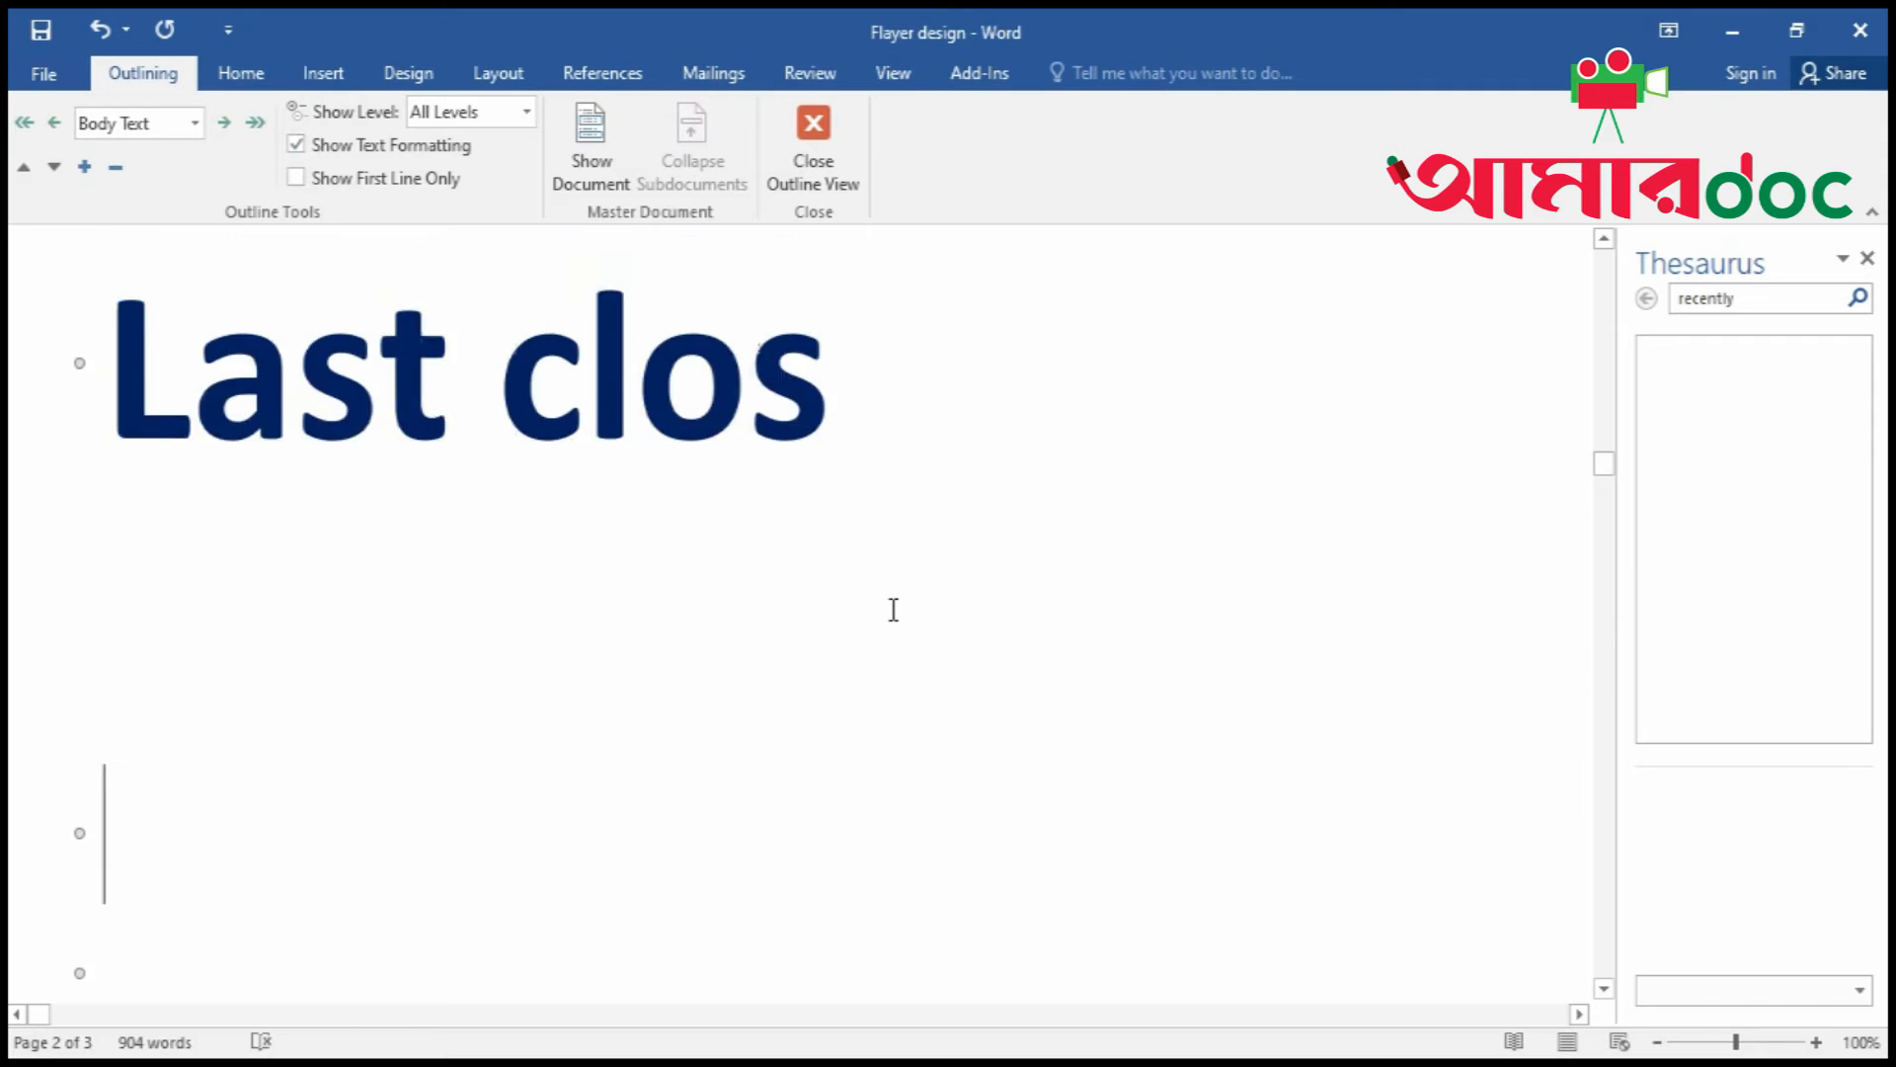
scroll(892, 605, "up", 8)
left_click(814, 138)
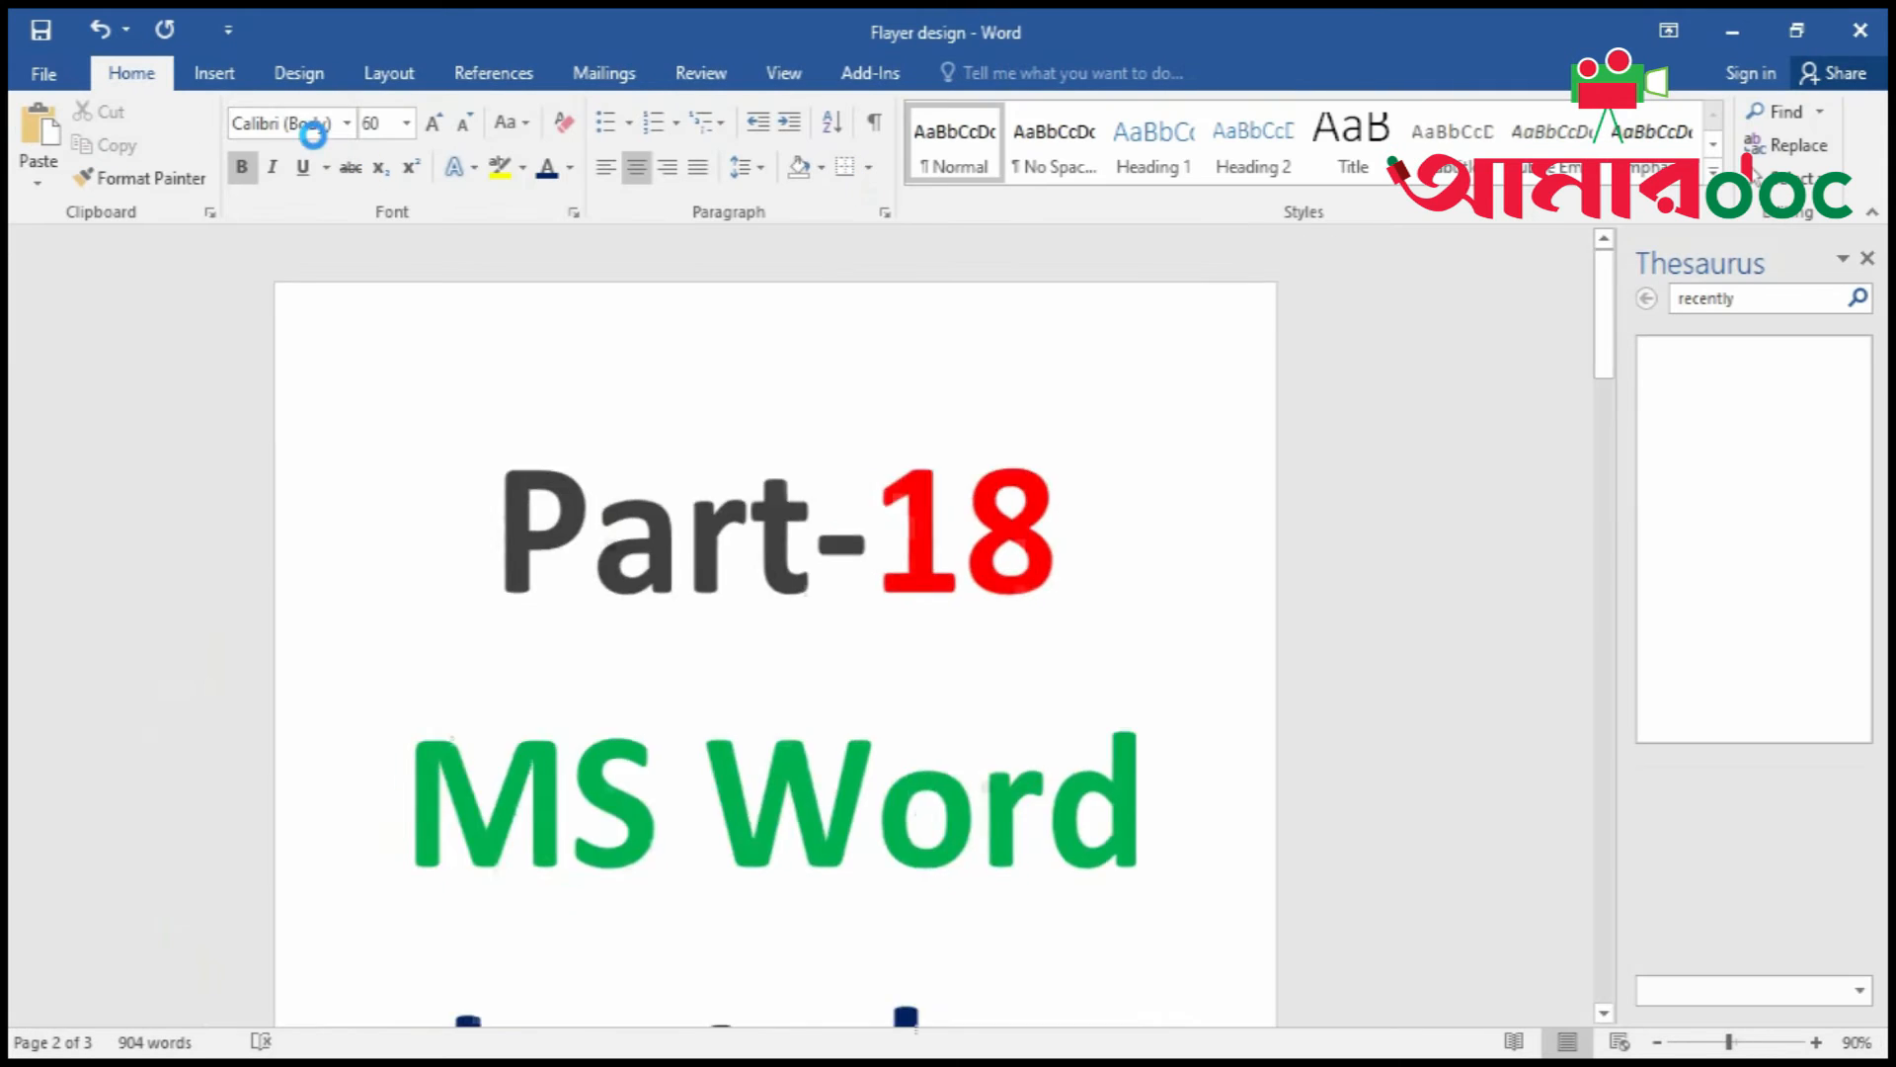
Step: Switch the document to Draft view and browse through its text
left_click(784, 73)
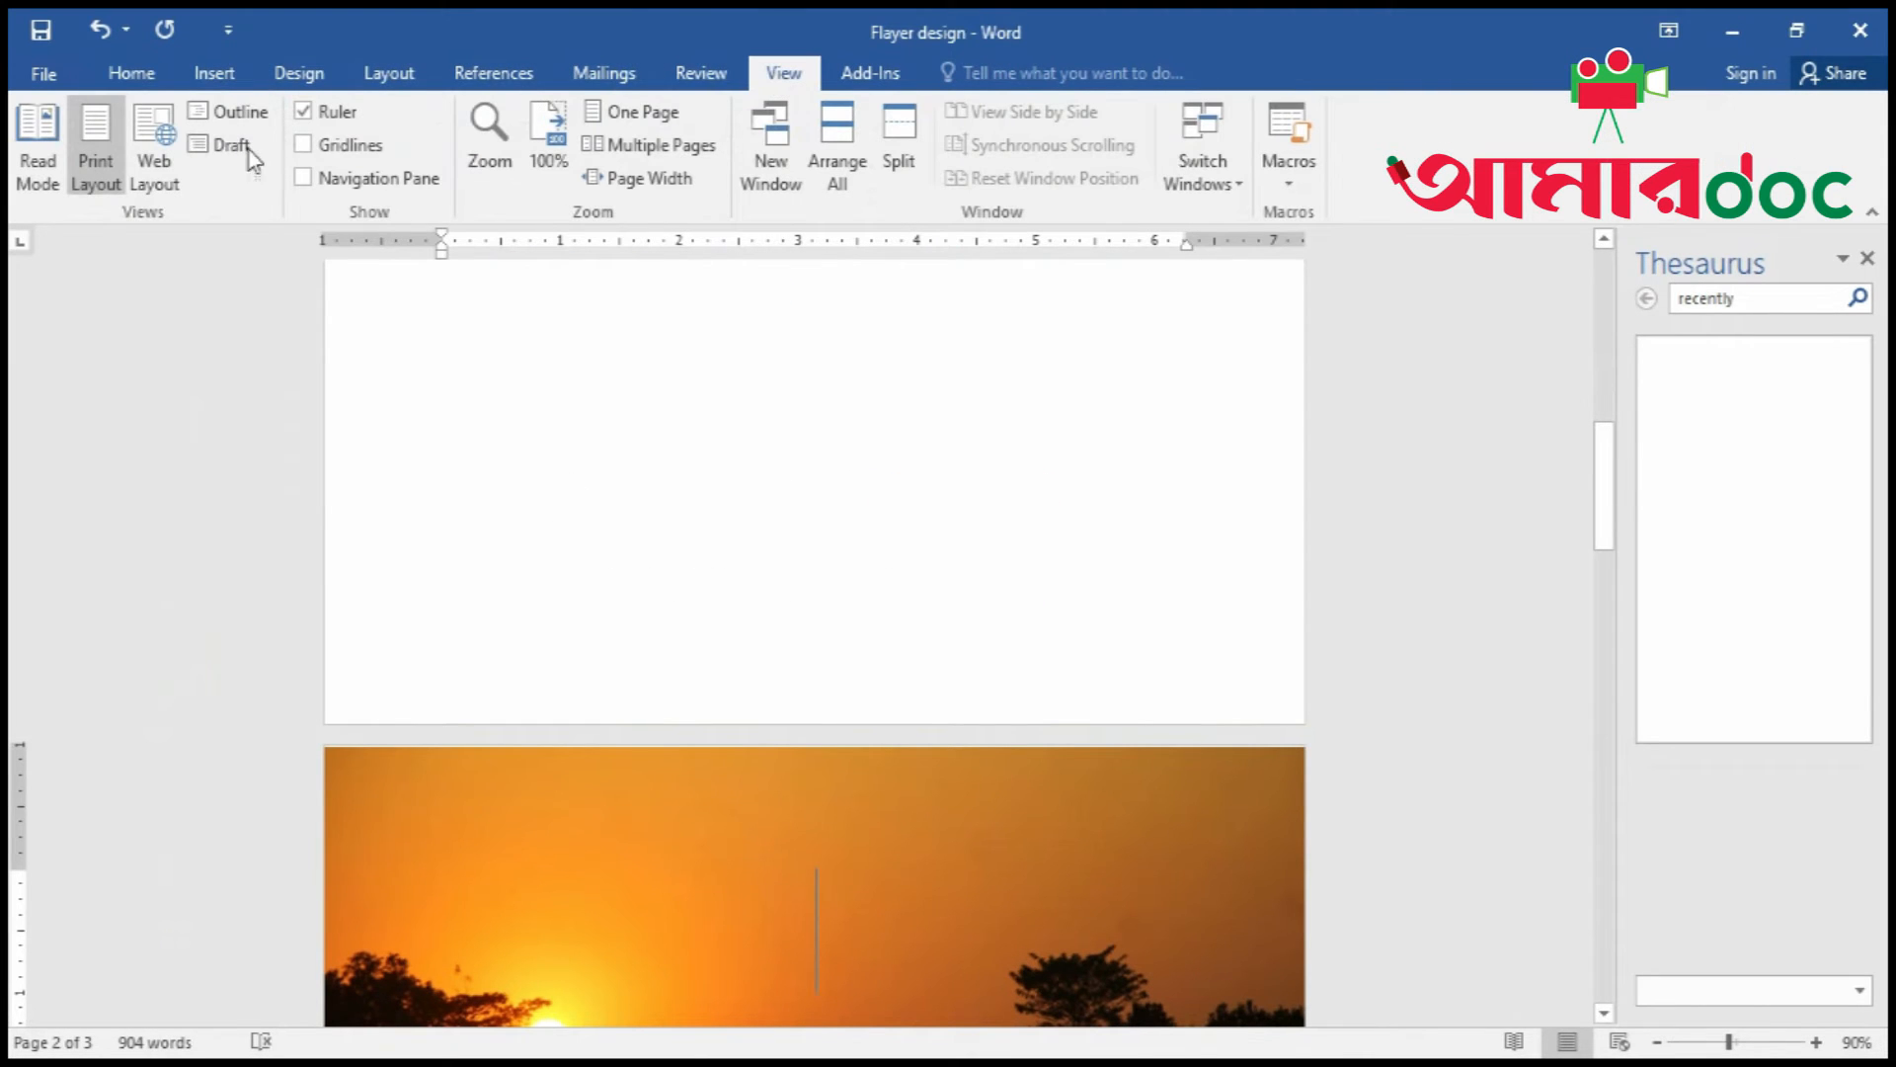
left_click(222, 148)
scroll(838, 657, "up", 10)
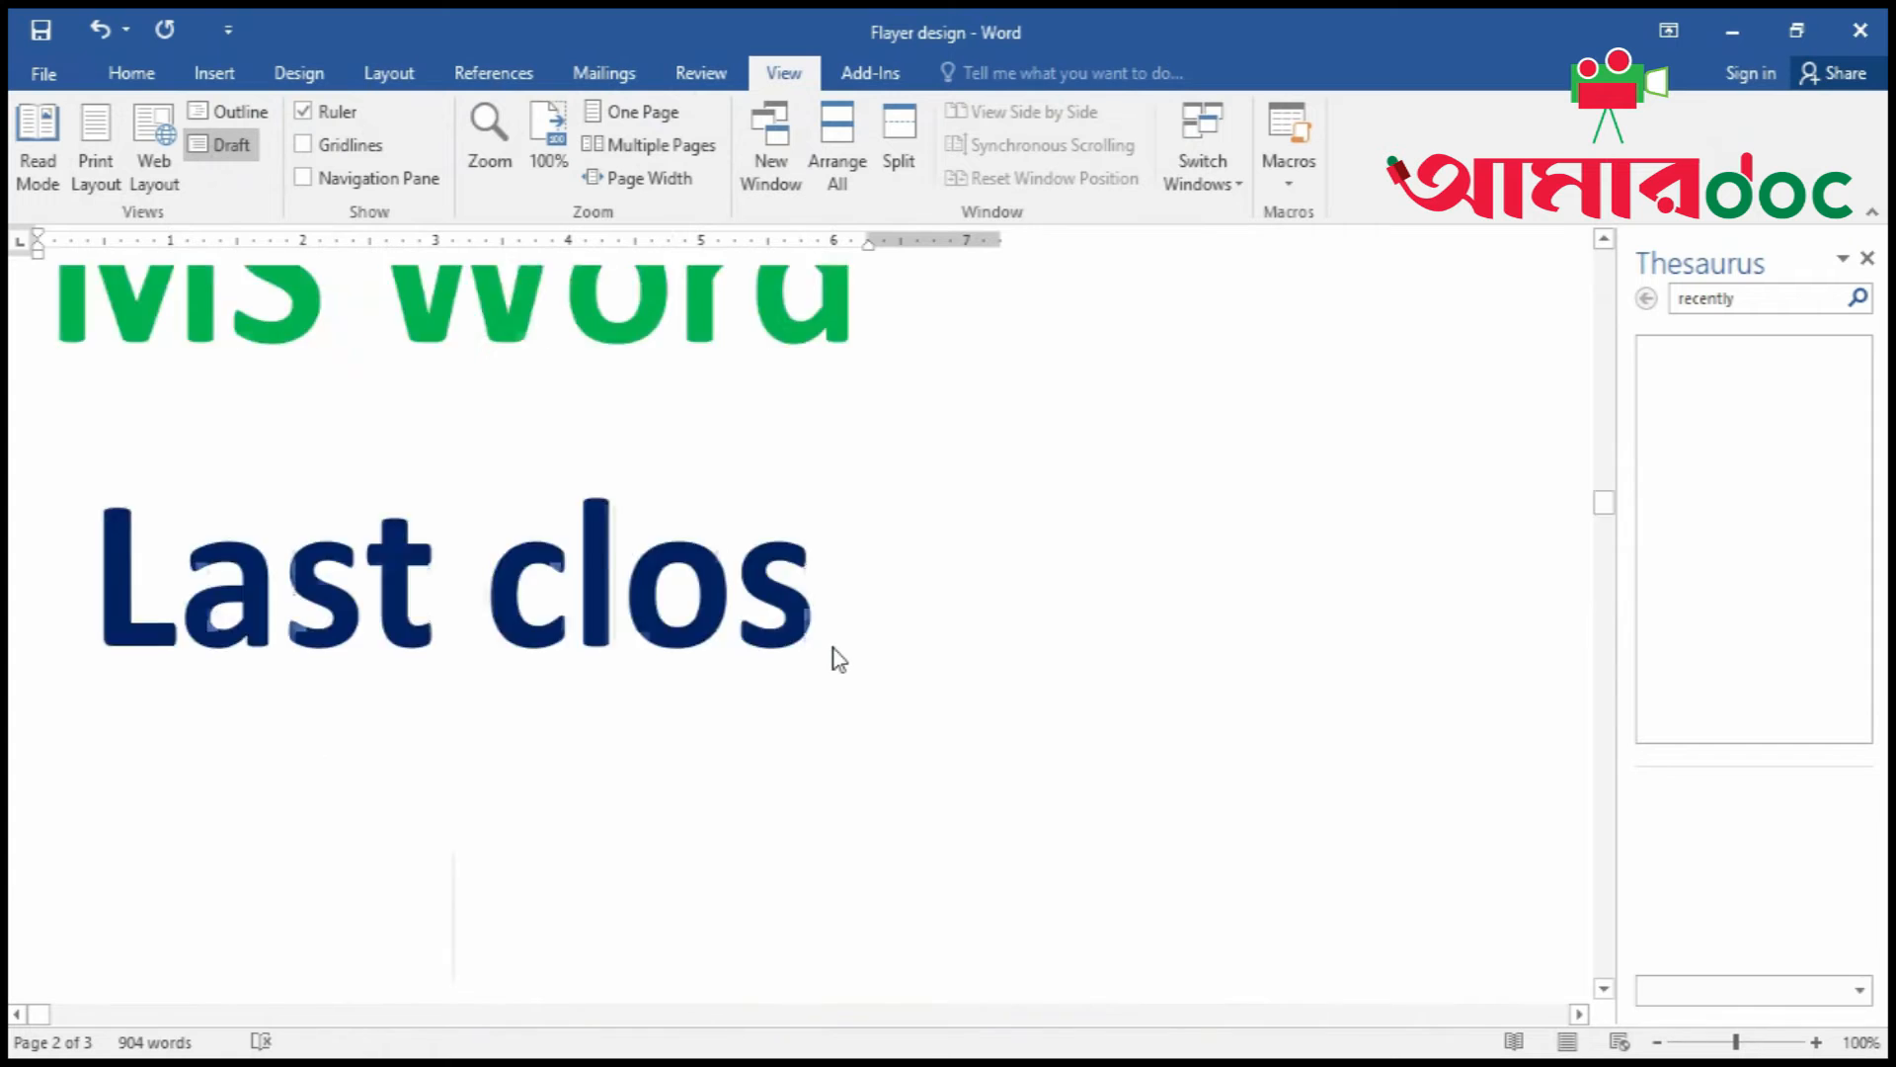
scroll(839, 650, "down", 3)
scroll(840, 650, "down", 10)
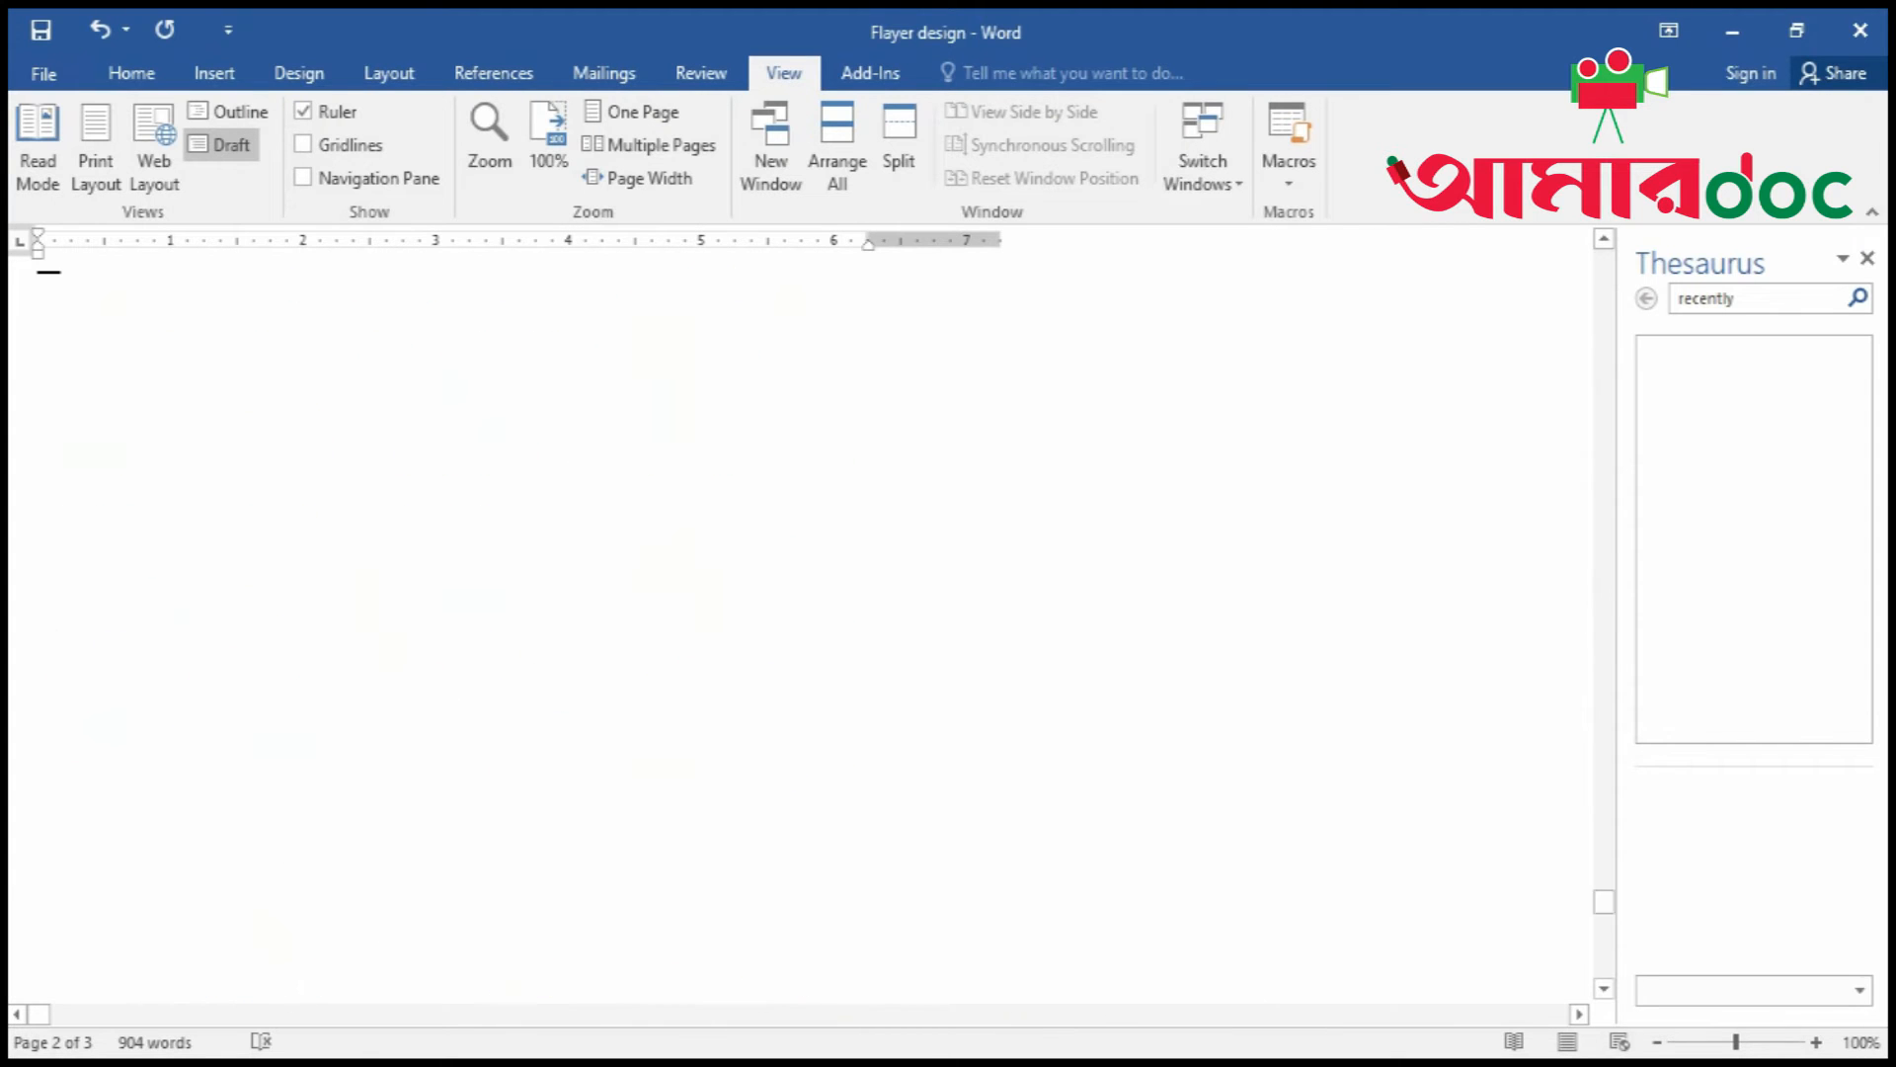
Step: Close the Thesaurus pane, return the document to Print Layout and look over the flyer pages
left_click(1867, 258)
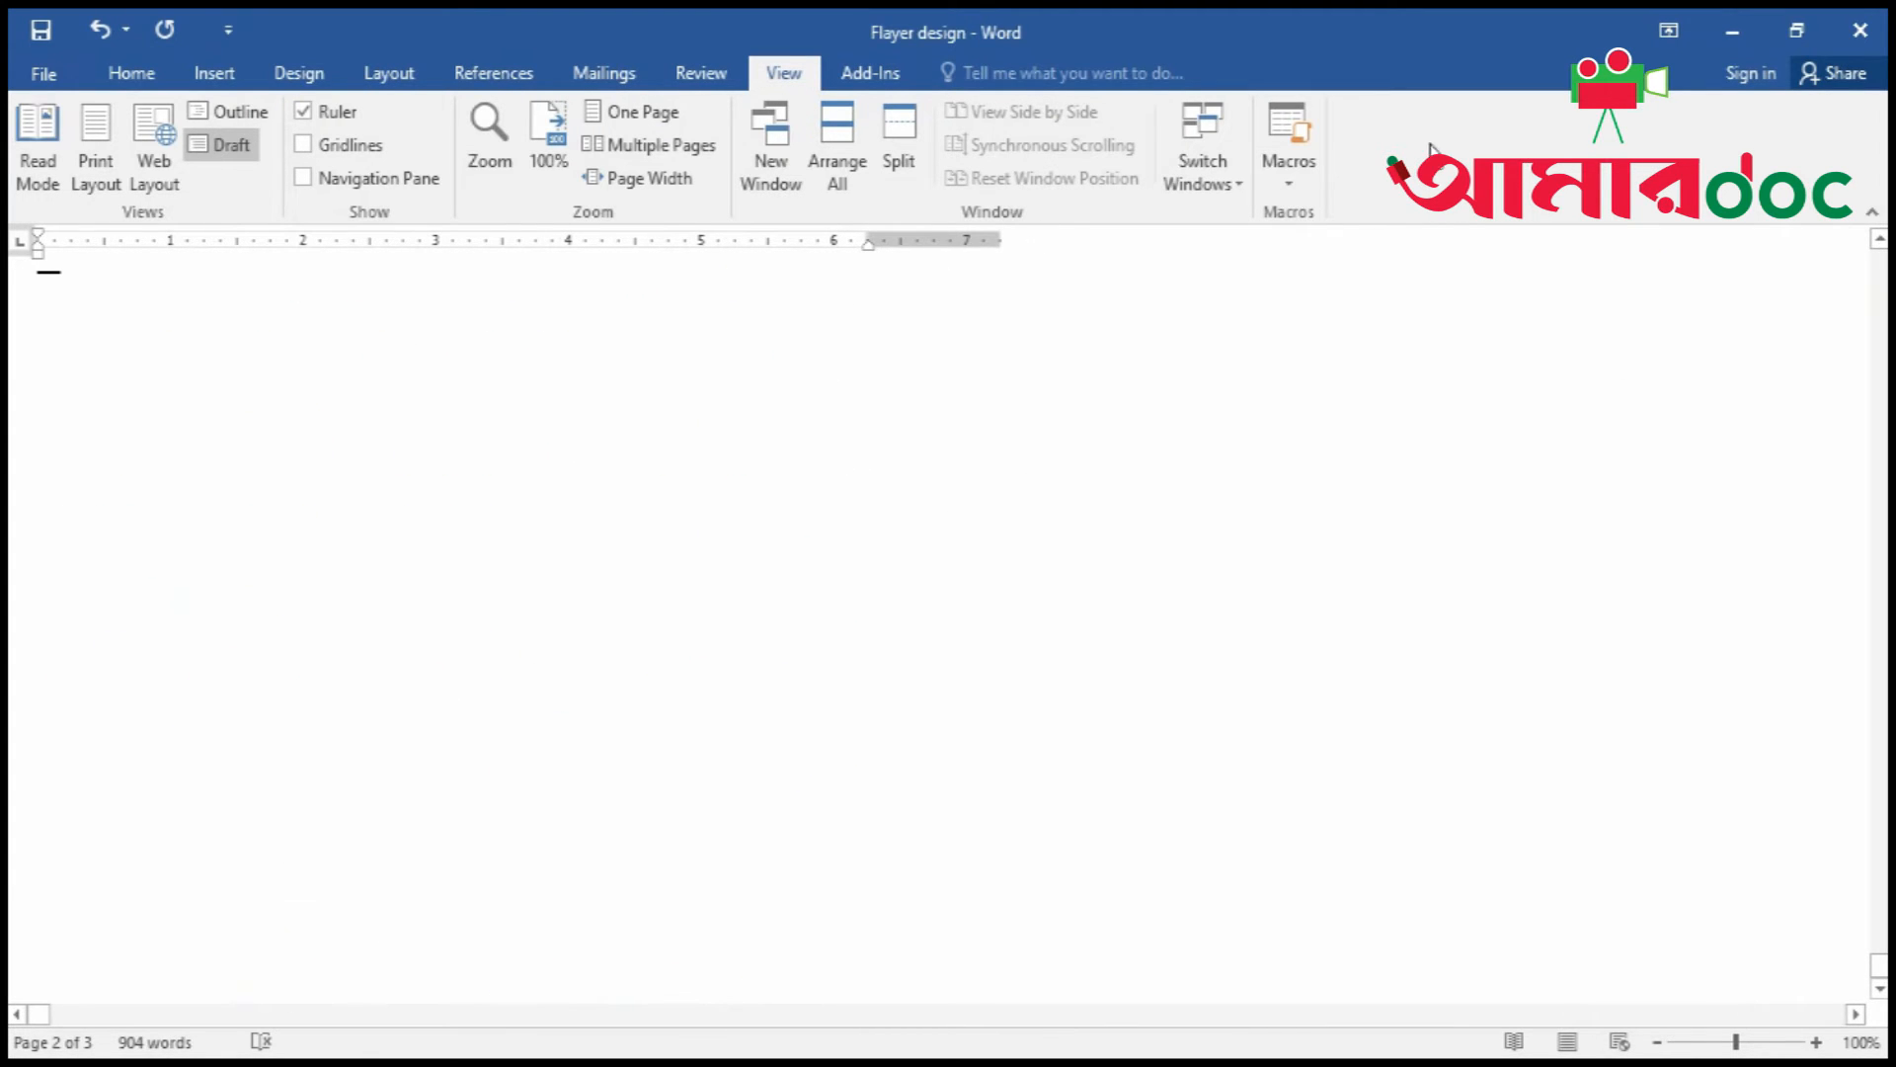
left_click(103, 188)
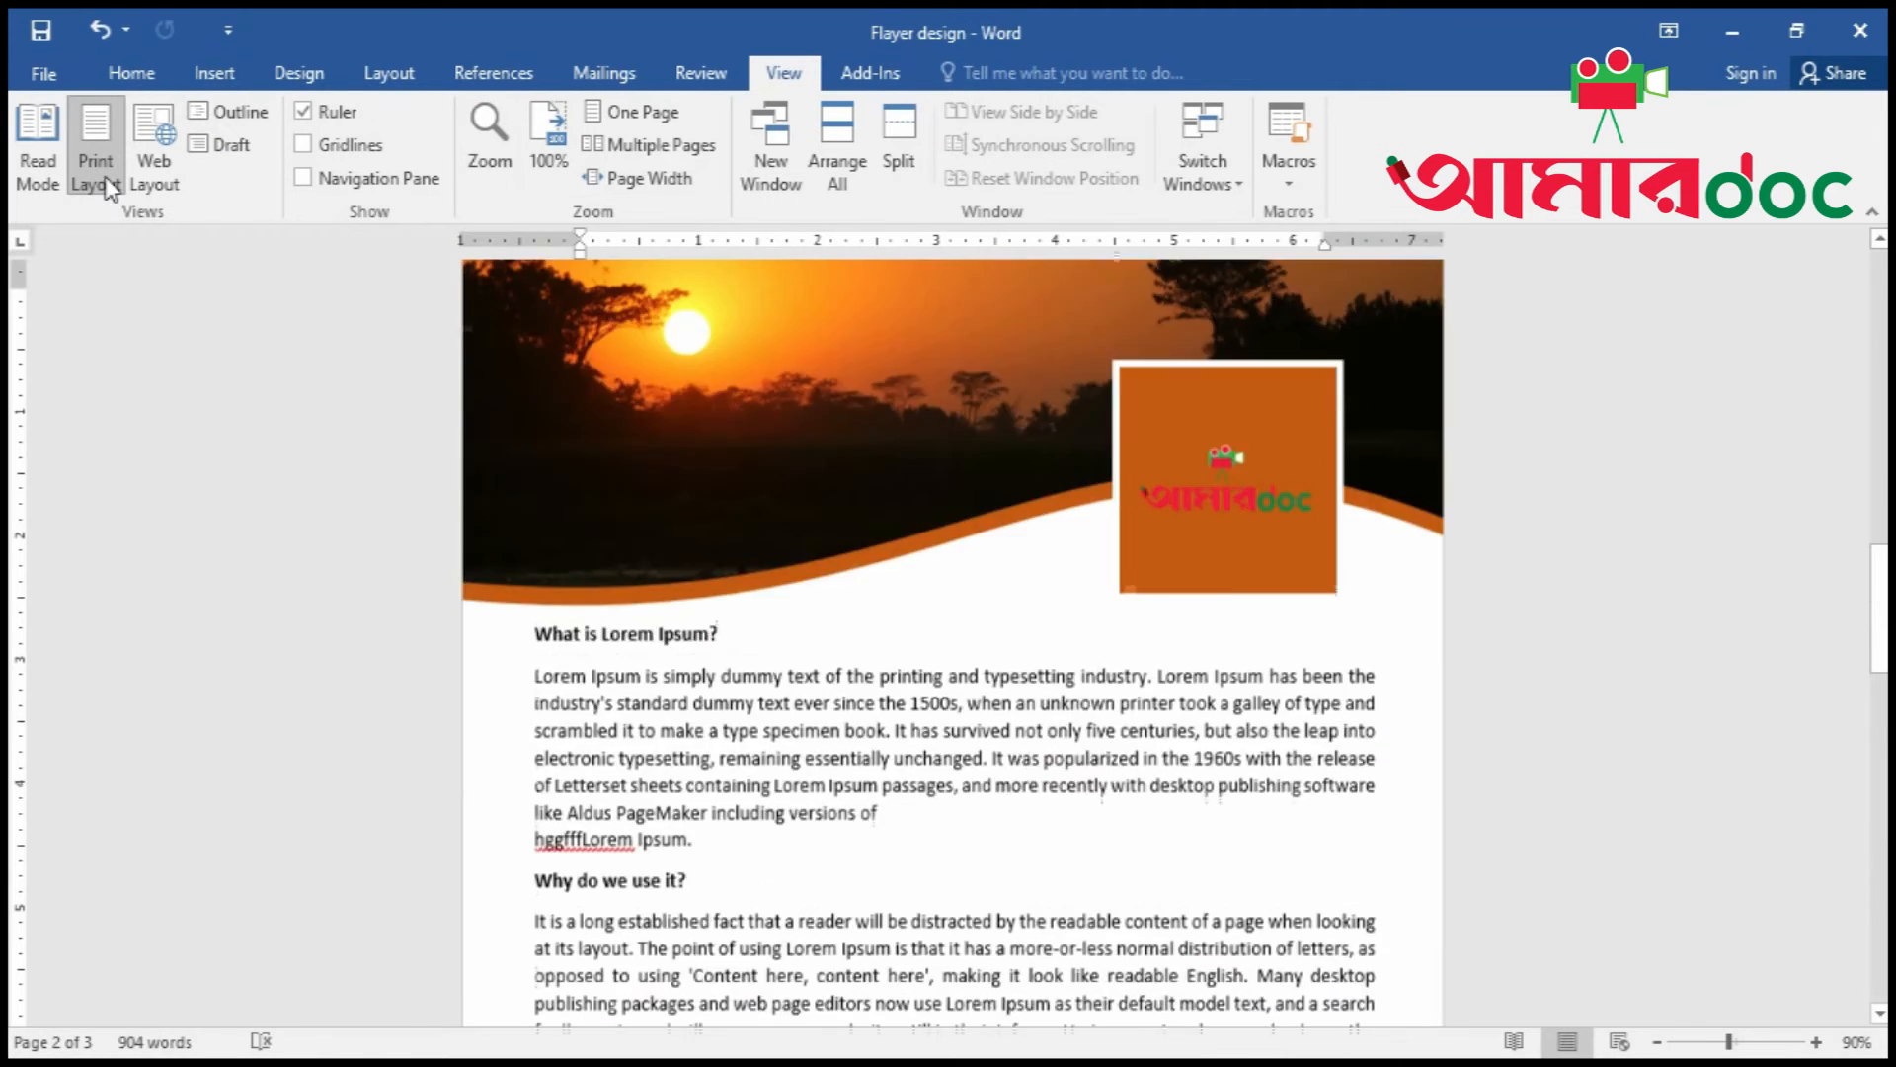
scroll(1087, 664, "up", 5)
scroll(1086, 664, "down", 2)
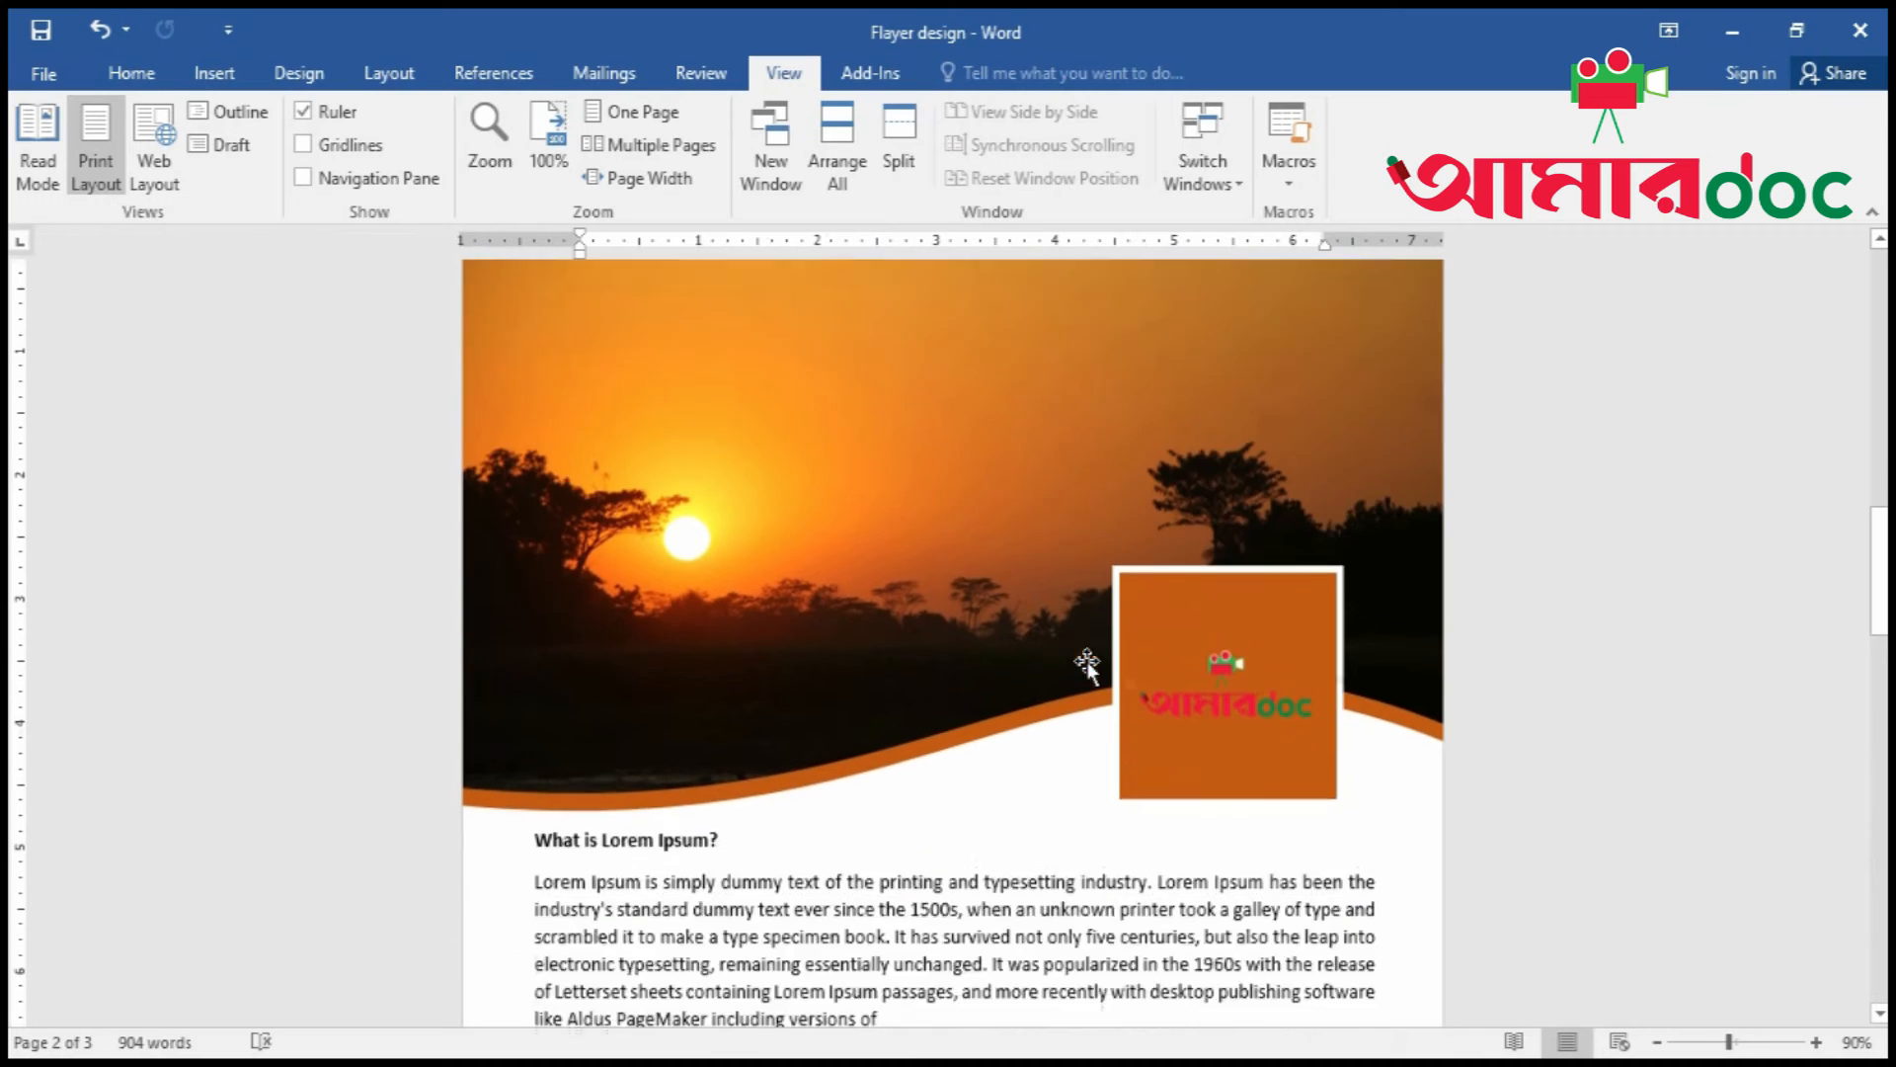
scroll(1086, 664, "down", 12)
scroll(978, 679, "up", 1)
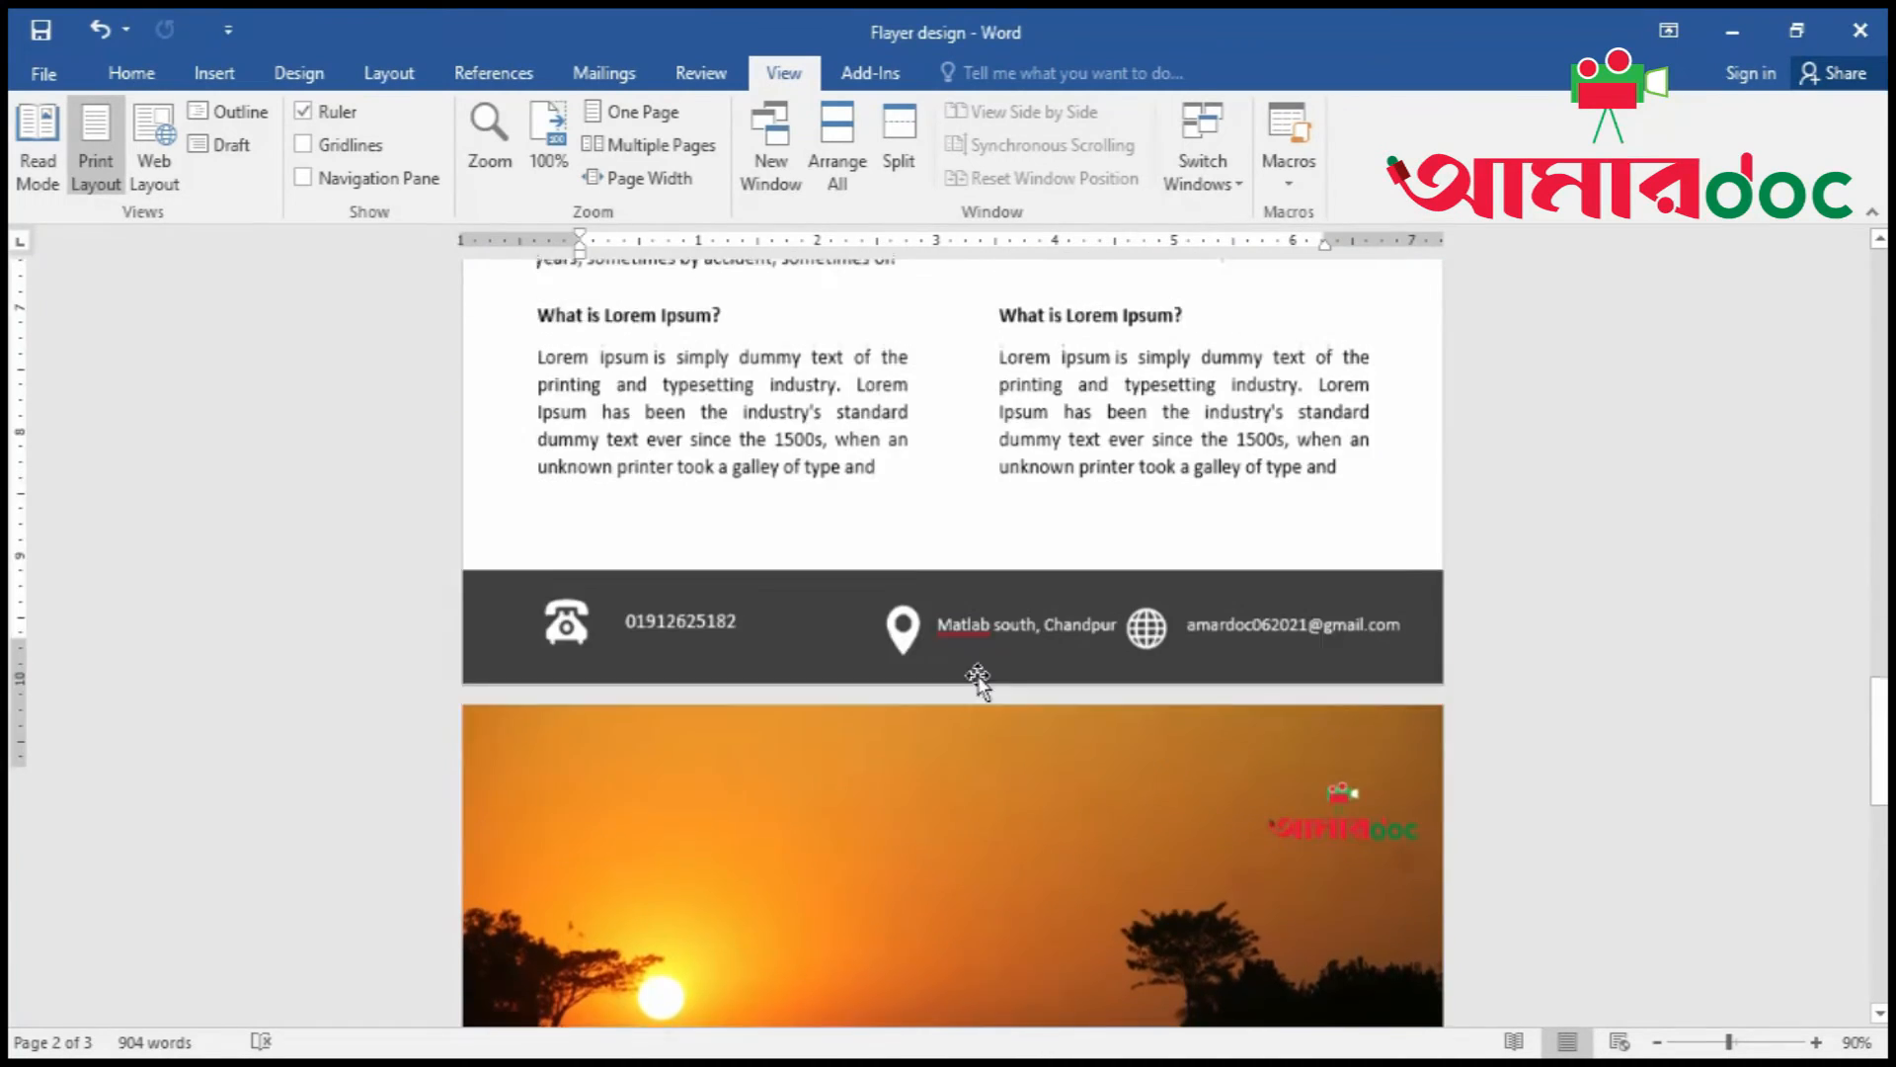
scroll(978, 679, "up", 13)
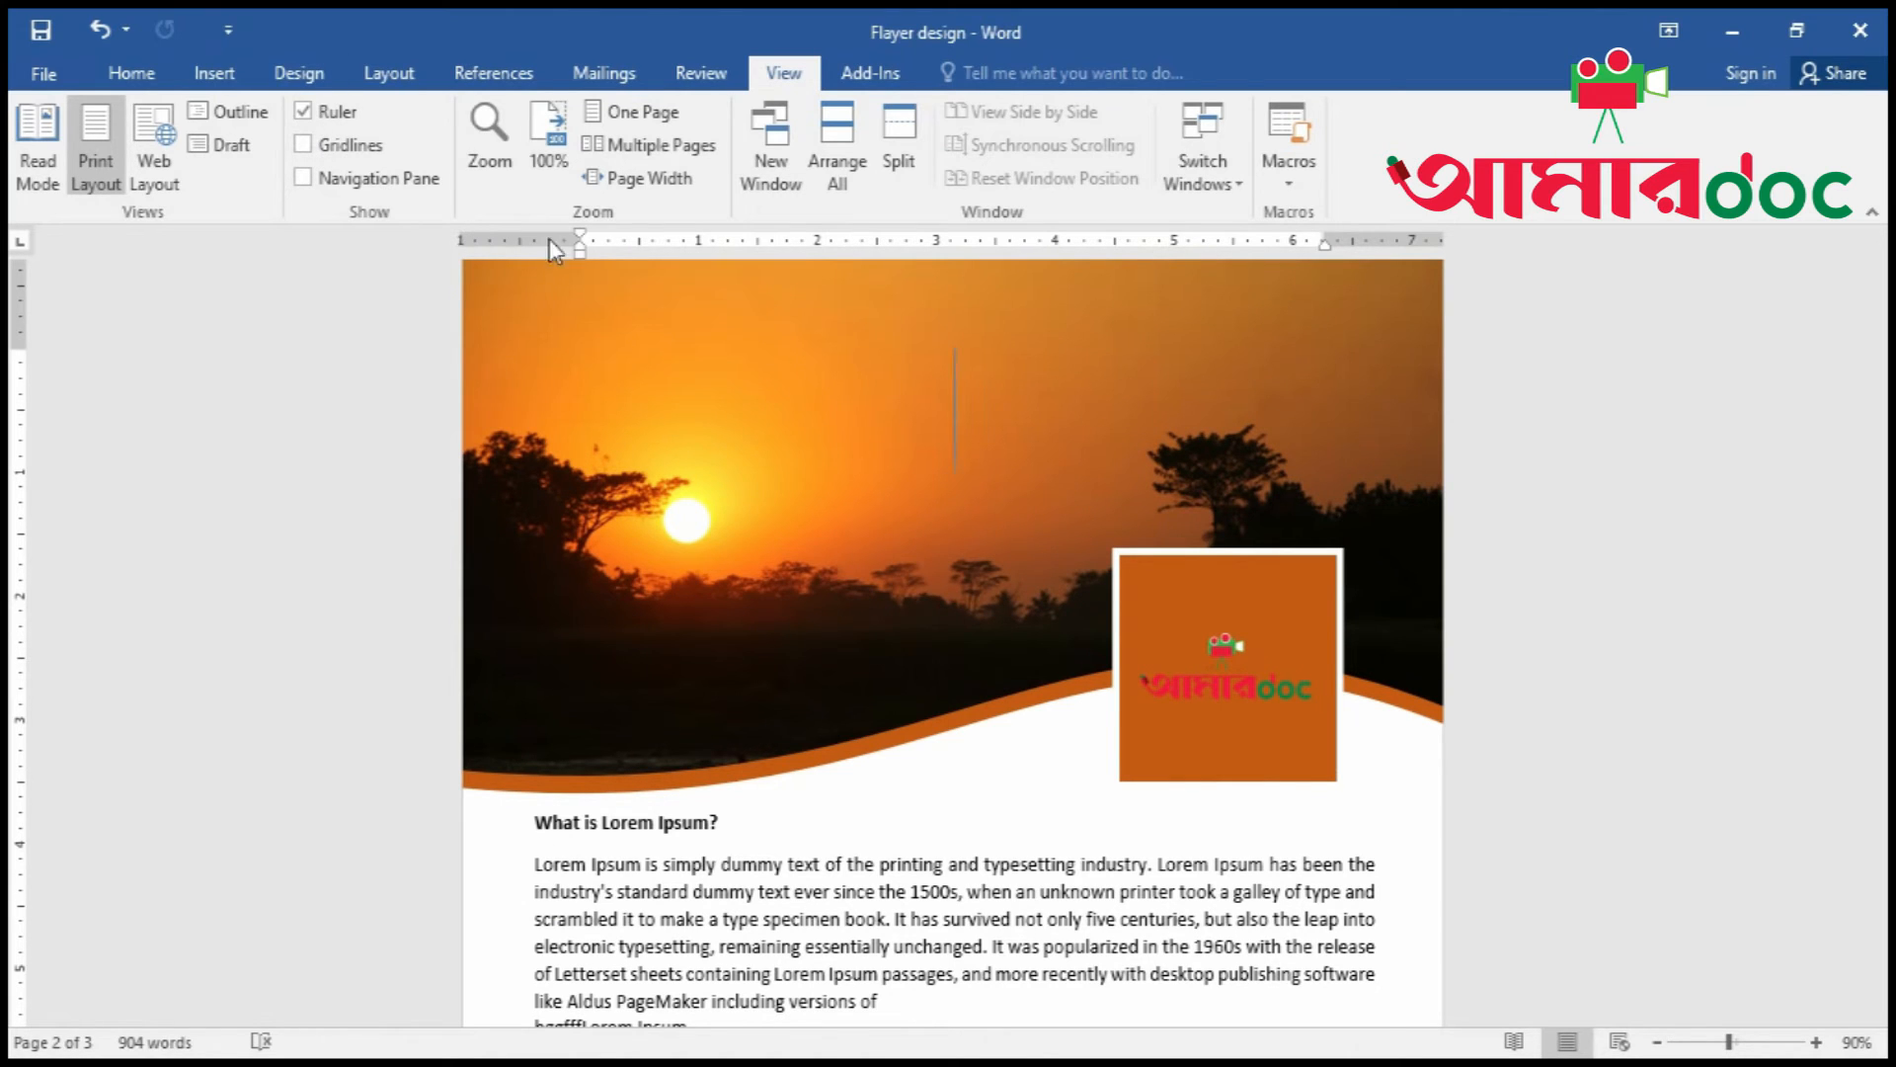
Step: Hide the ruler and display it again
left_click(303, 110)
scroll(1136, 474, "up", 10)
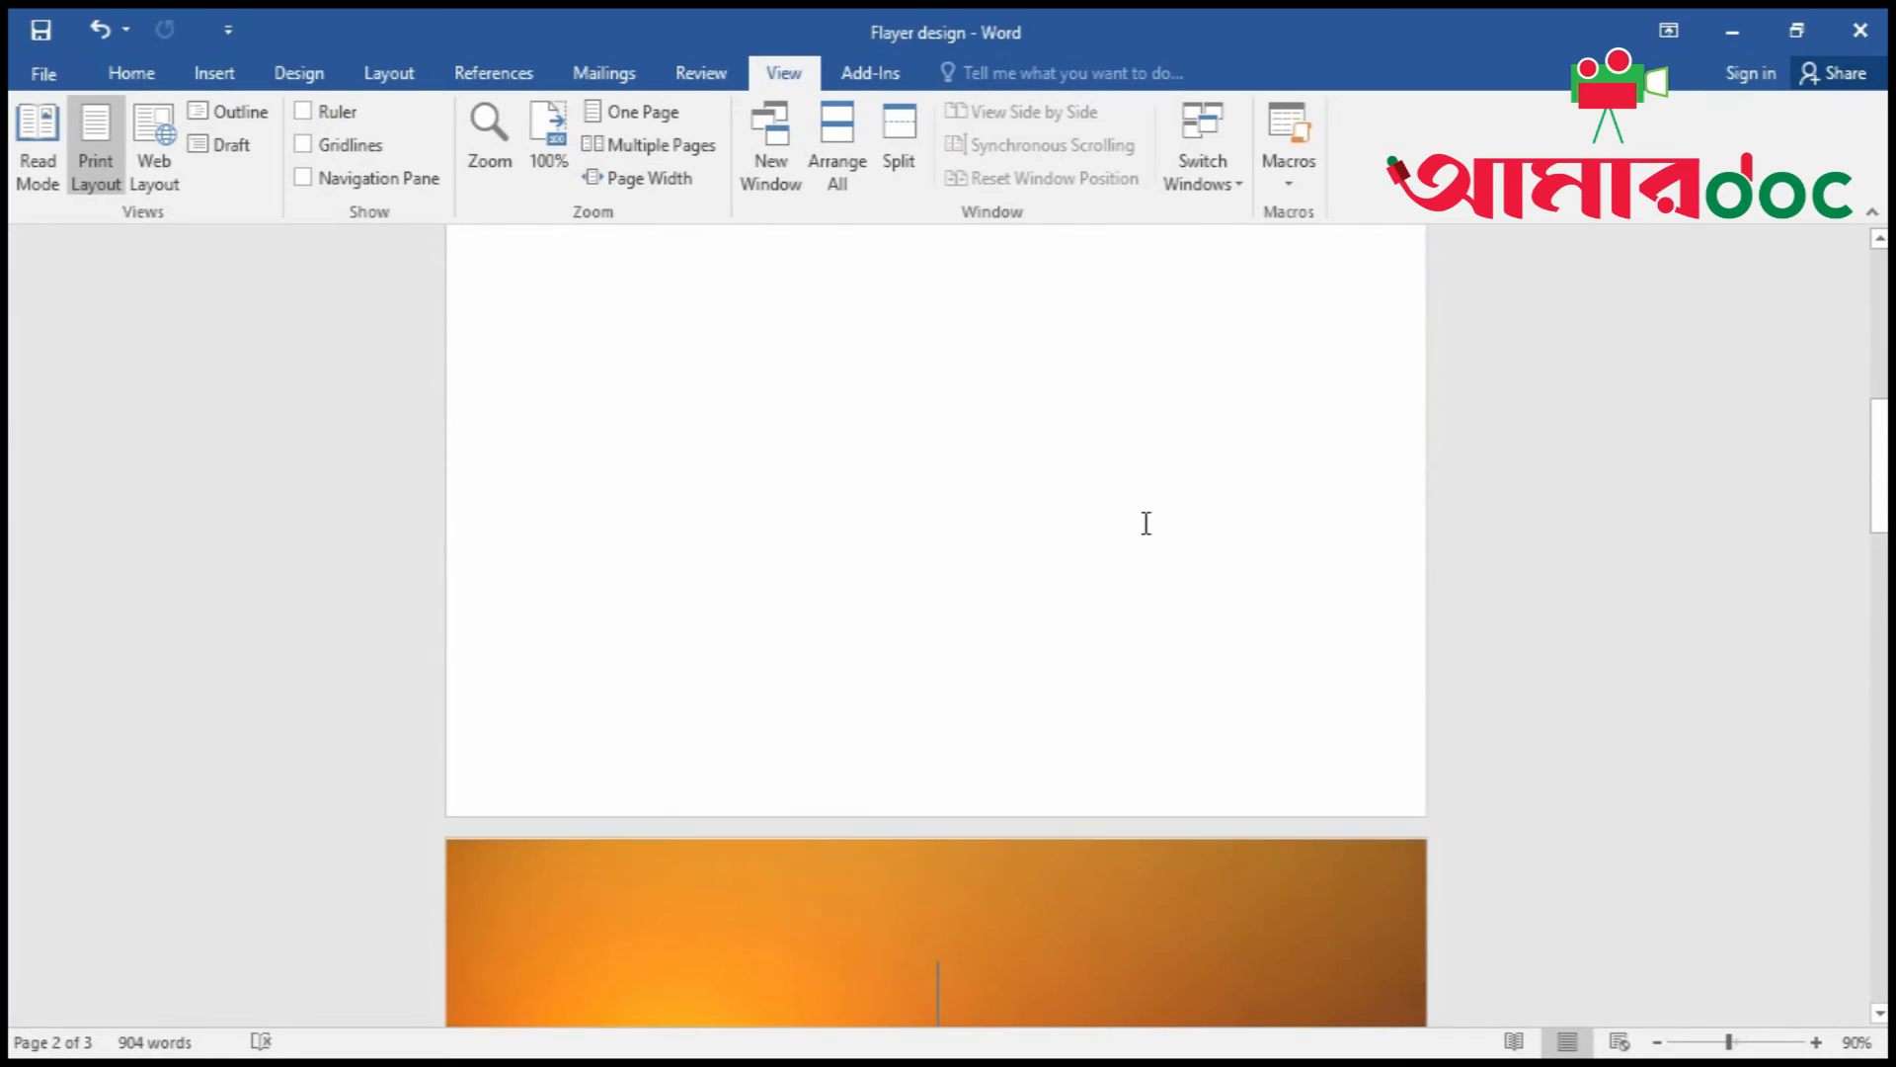
scroll(1145, 523, "up", 3)
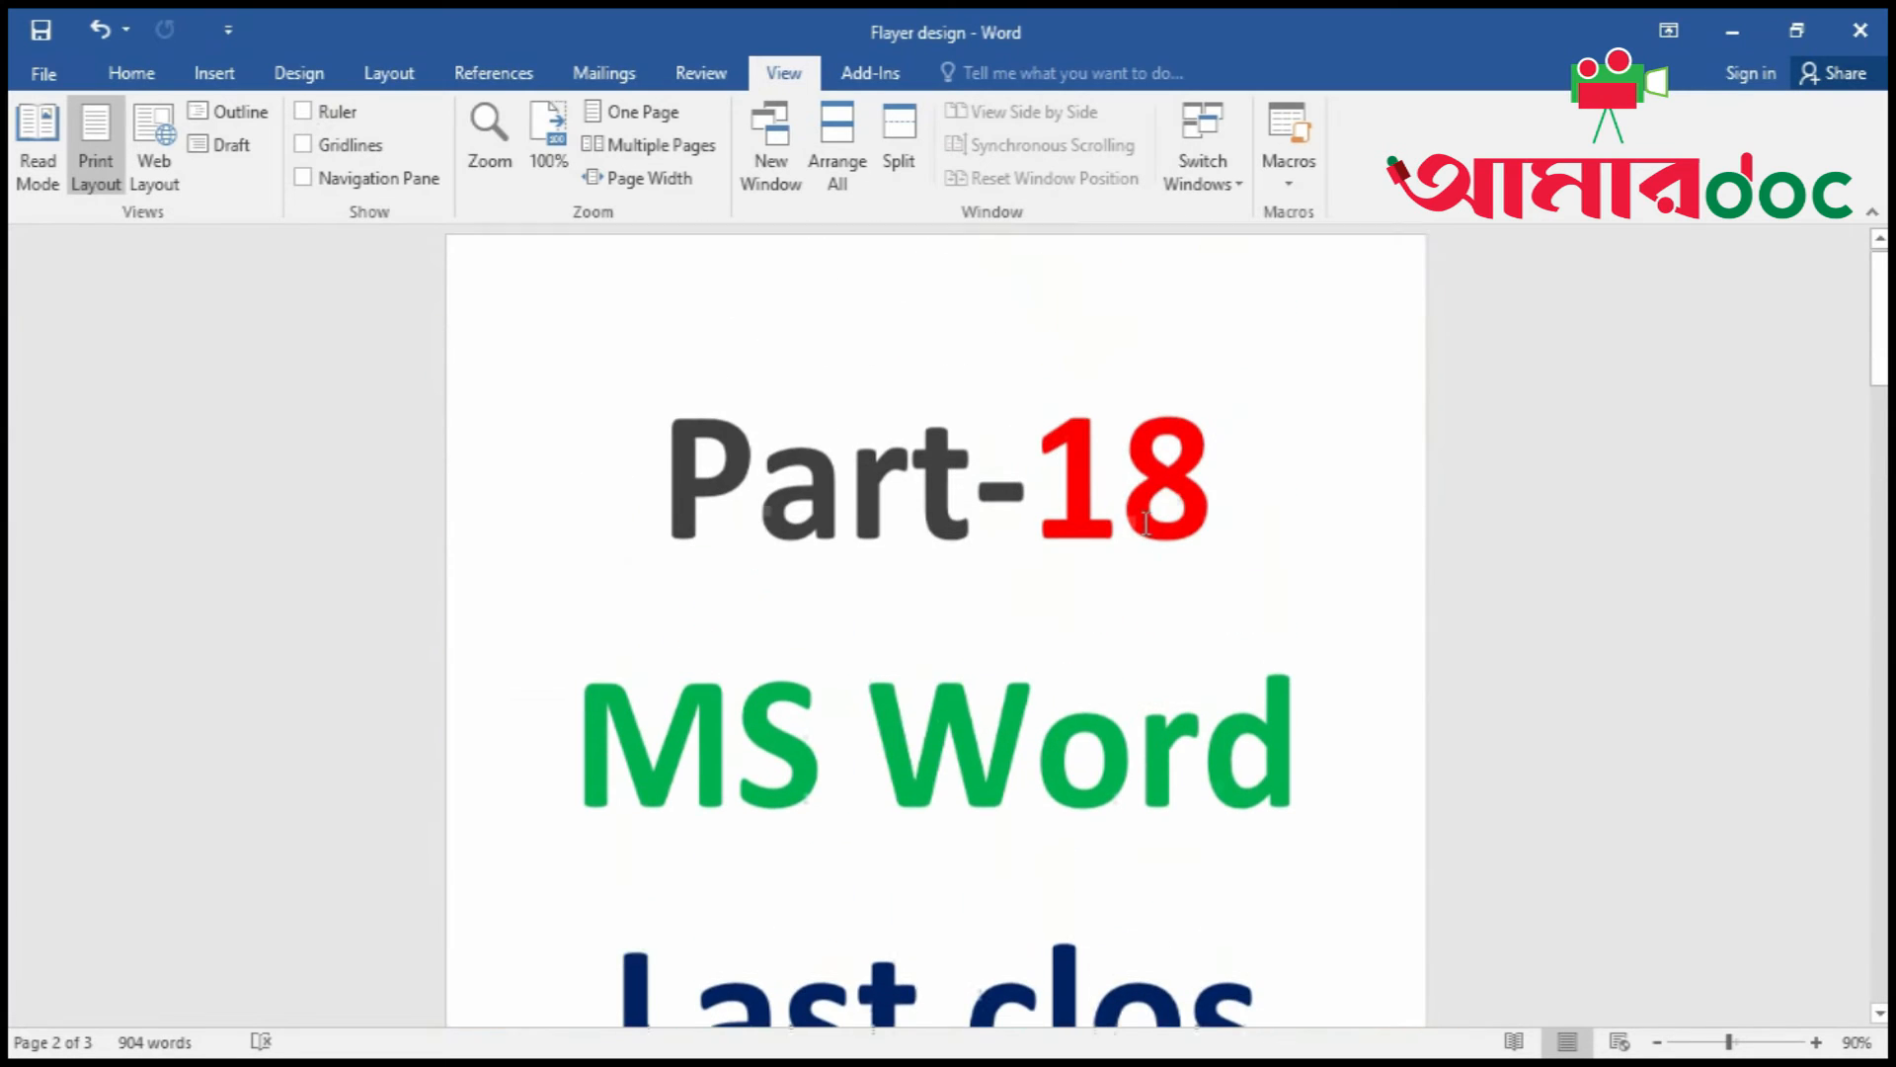
left_click(303, 110)
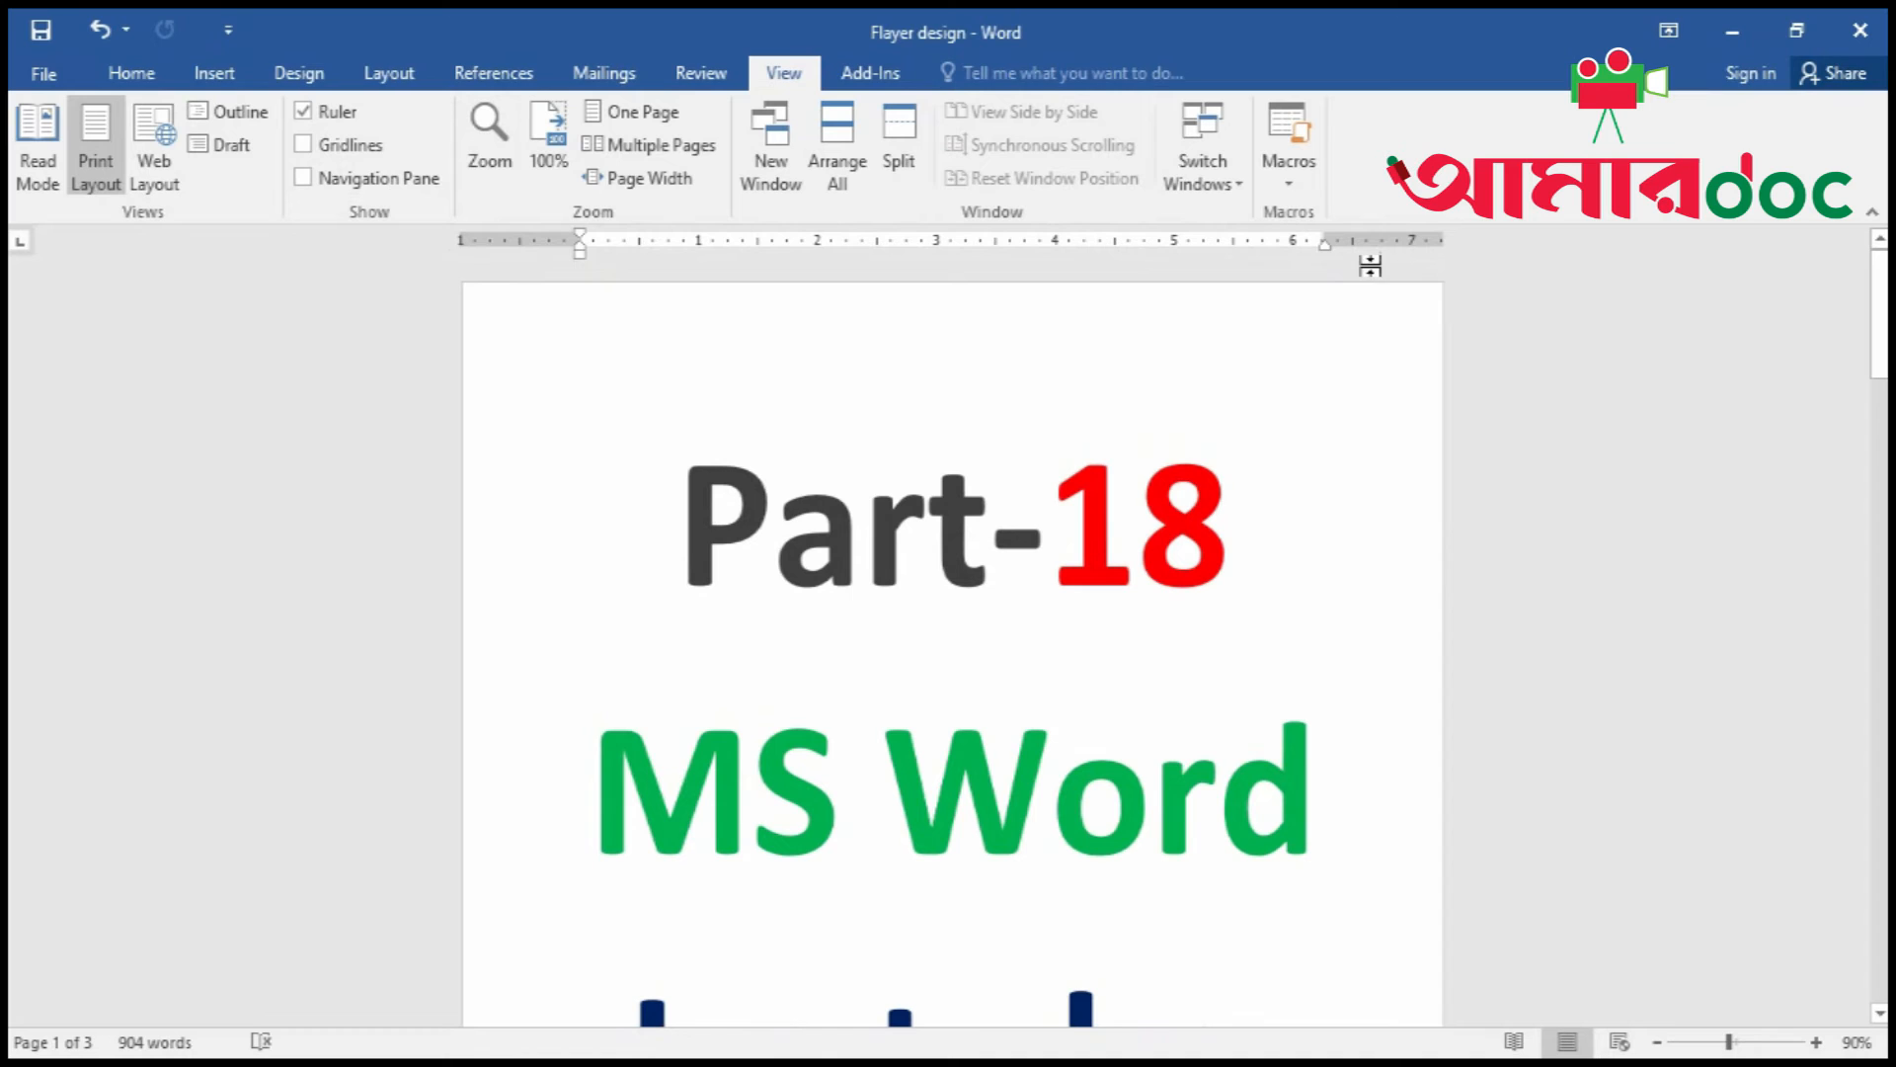
Step: Display the gridlines on the document pages
left_click(303, 144)
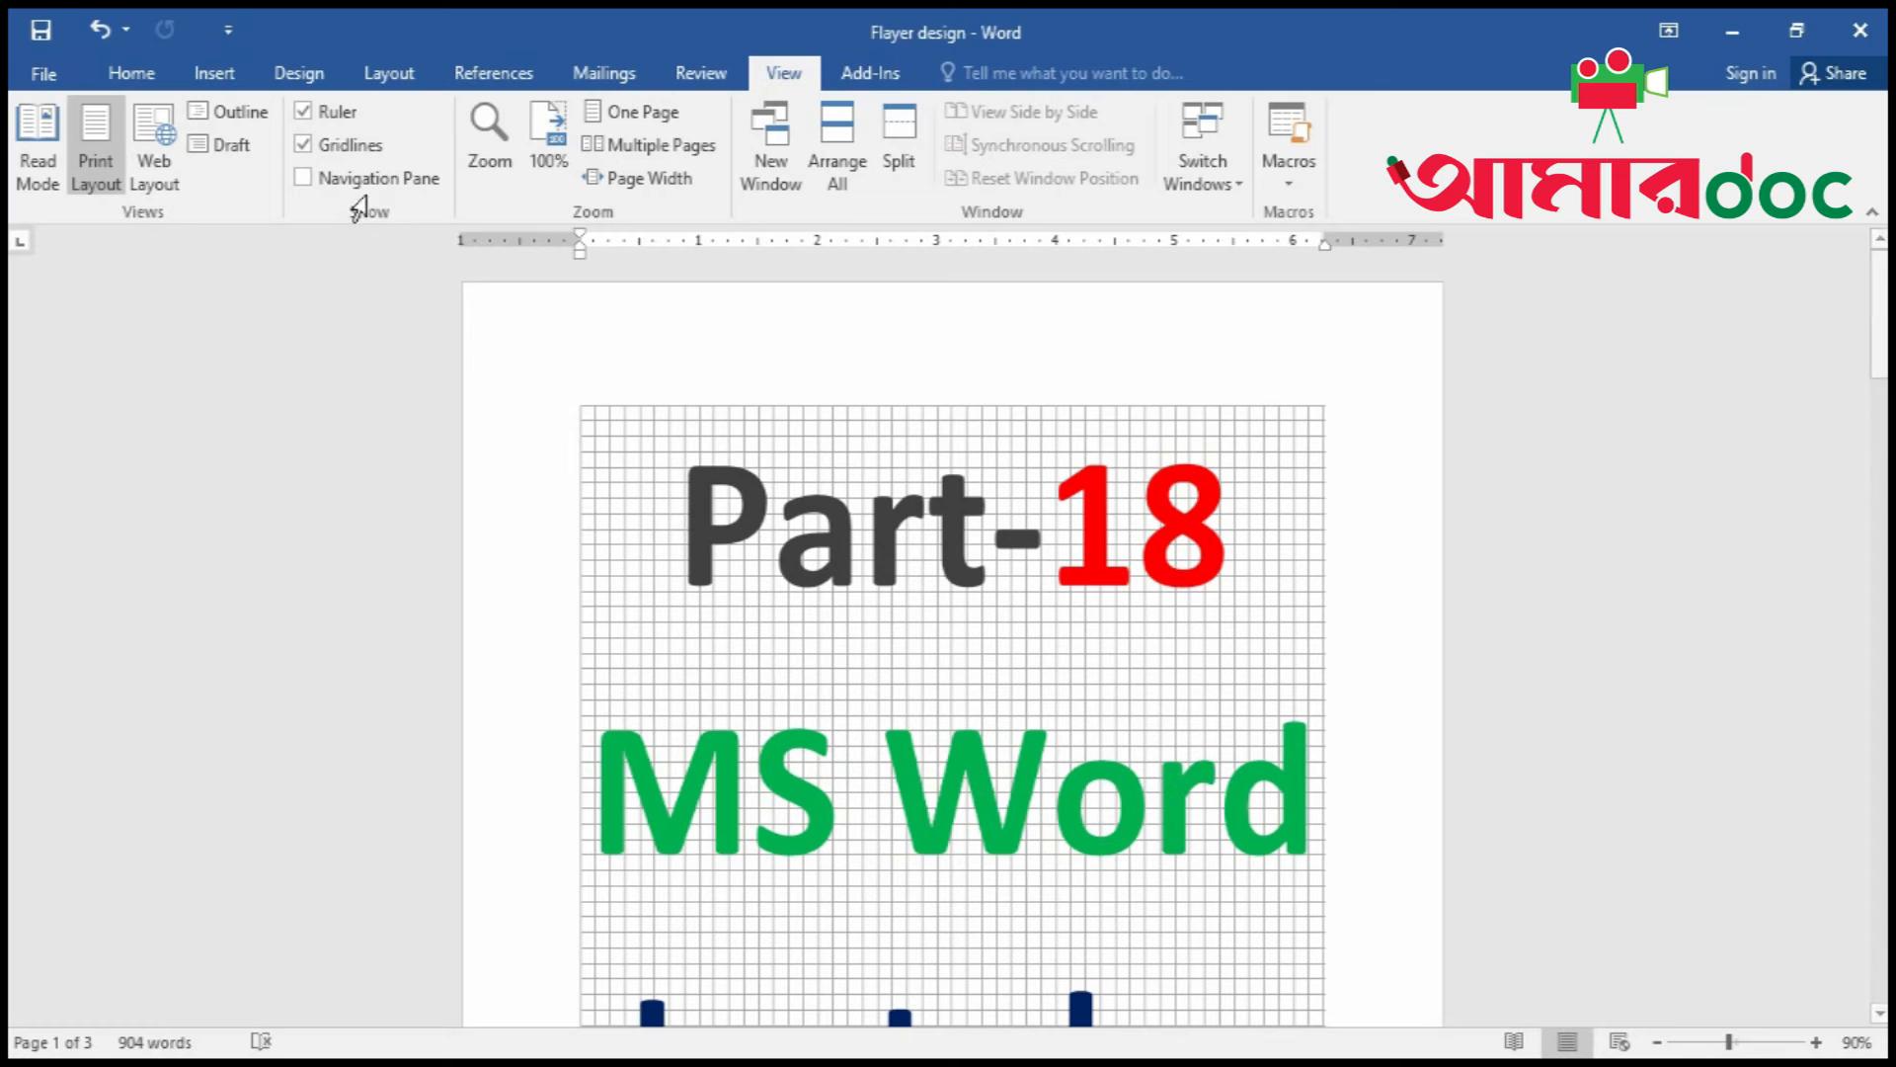
Step: Hide the document gridlines and set the page zoom to the preset 200%
left_click(303, 144)
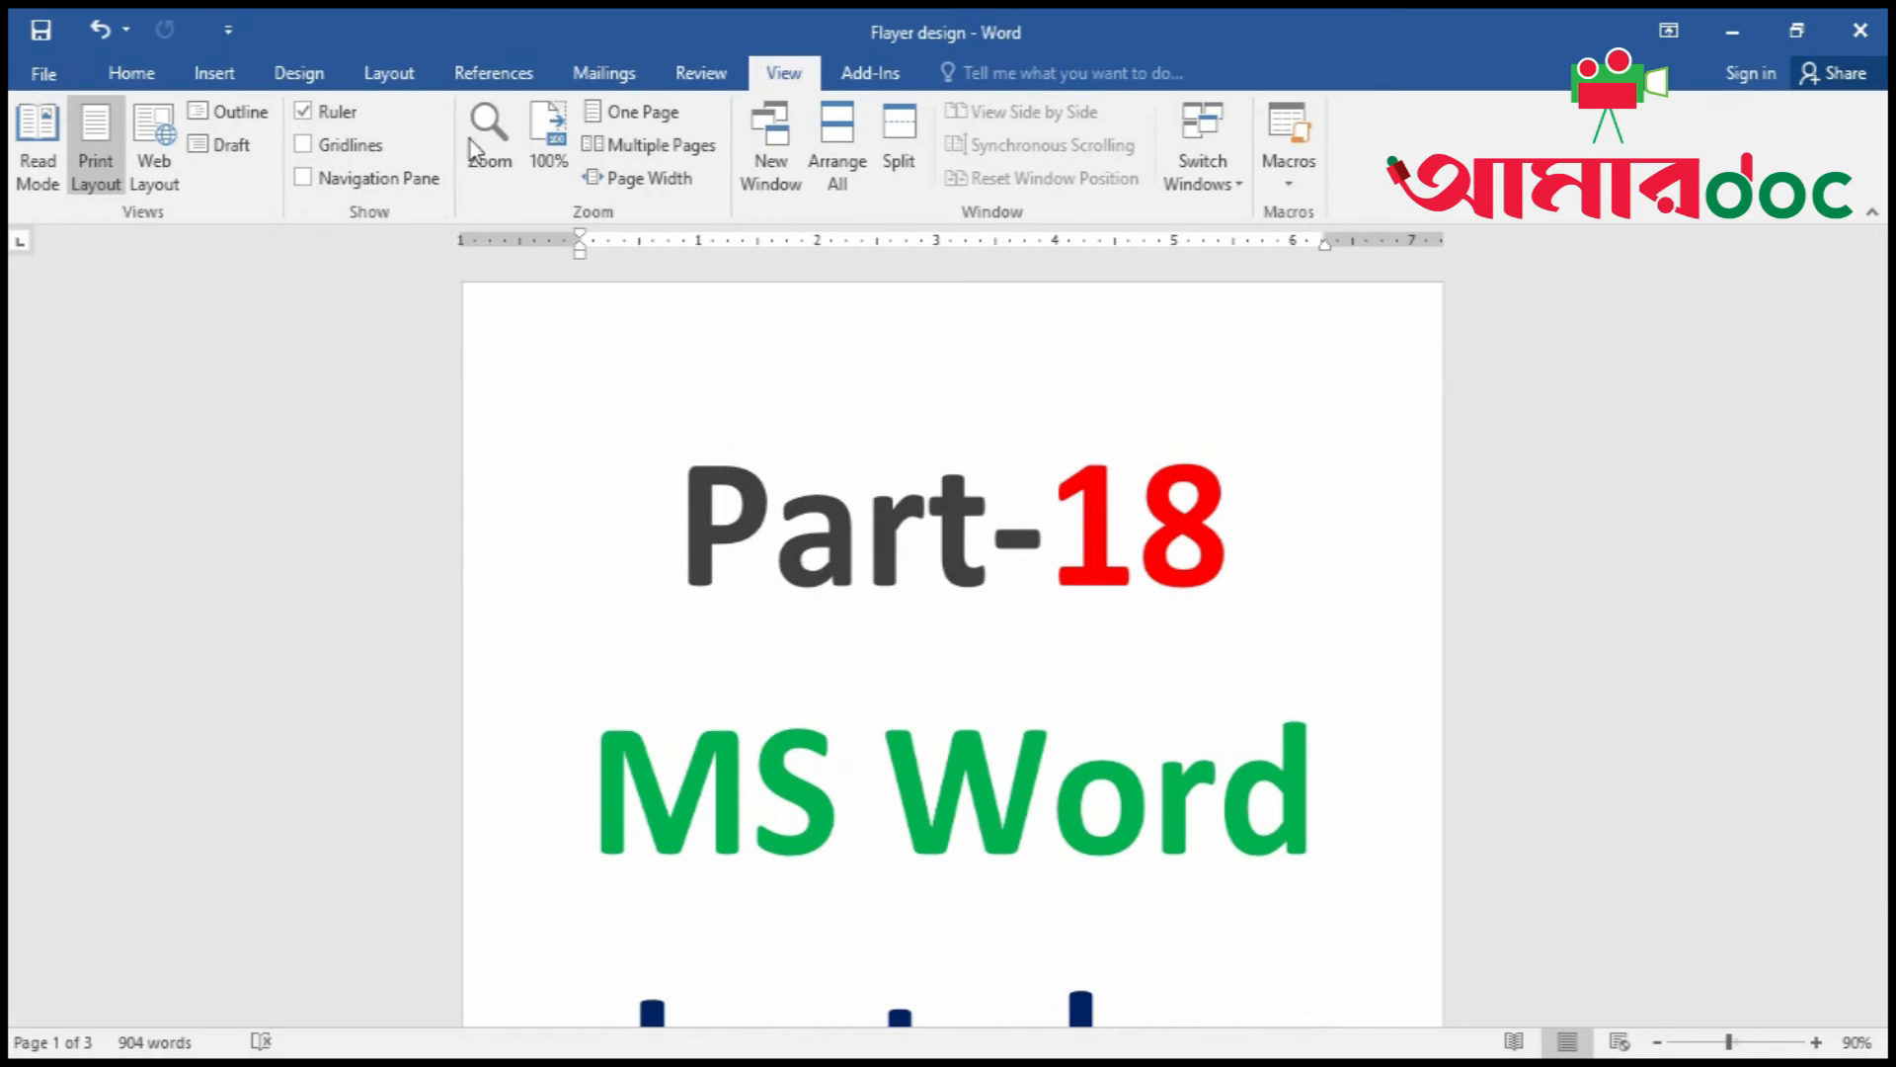
left_click(486, 139)
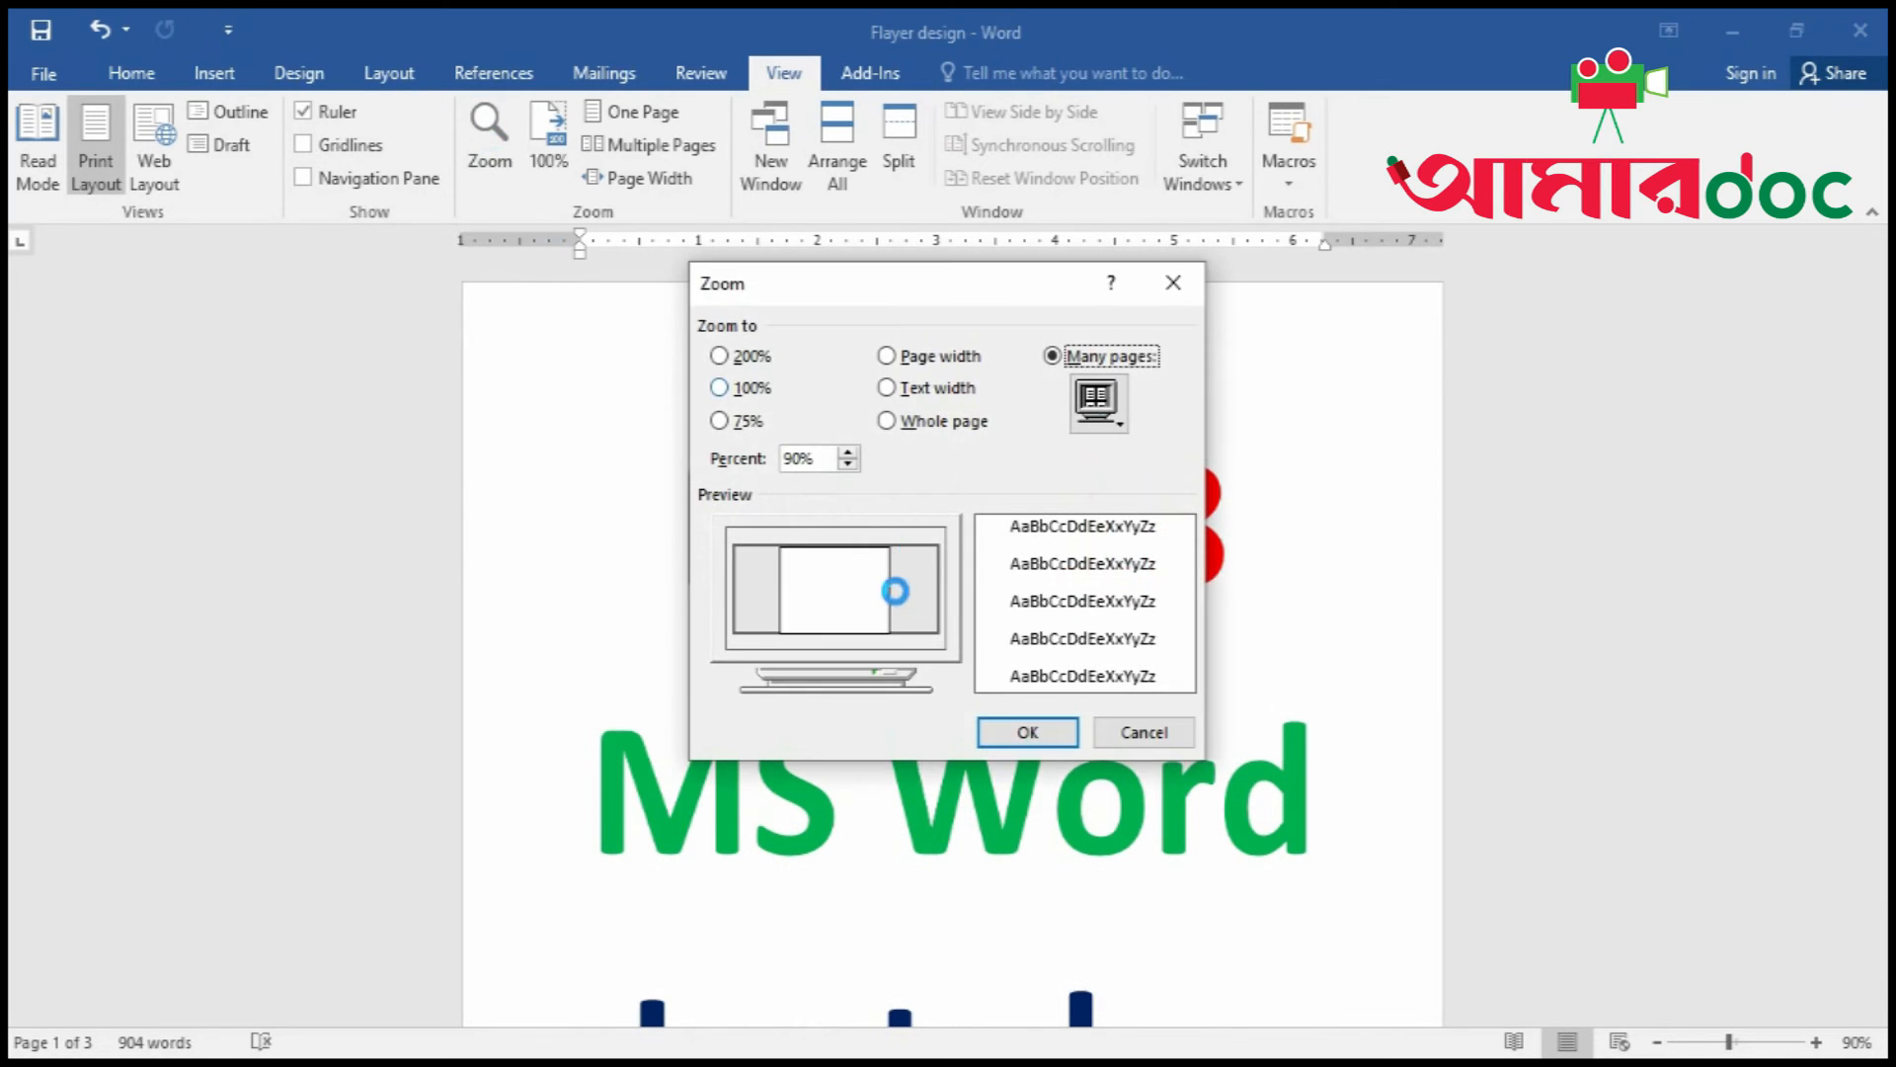
left_click(750, 357)
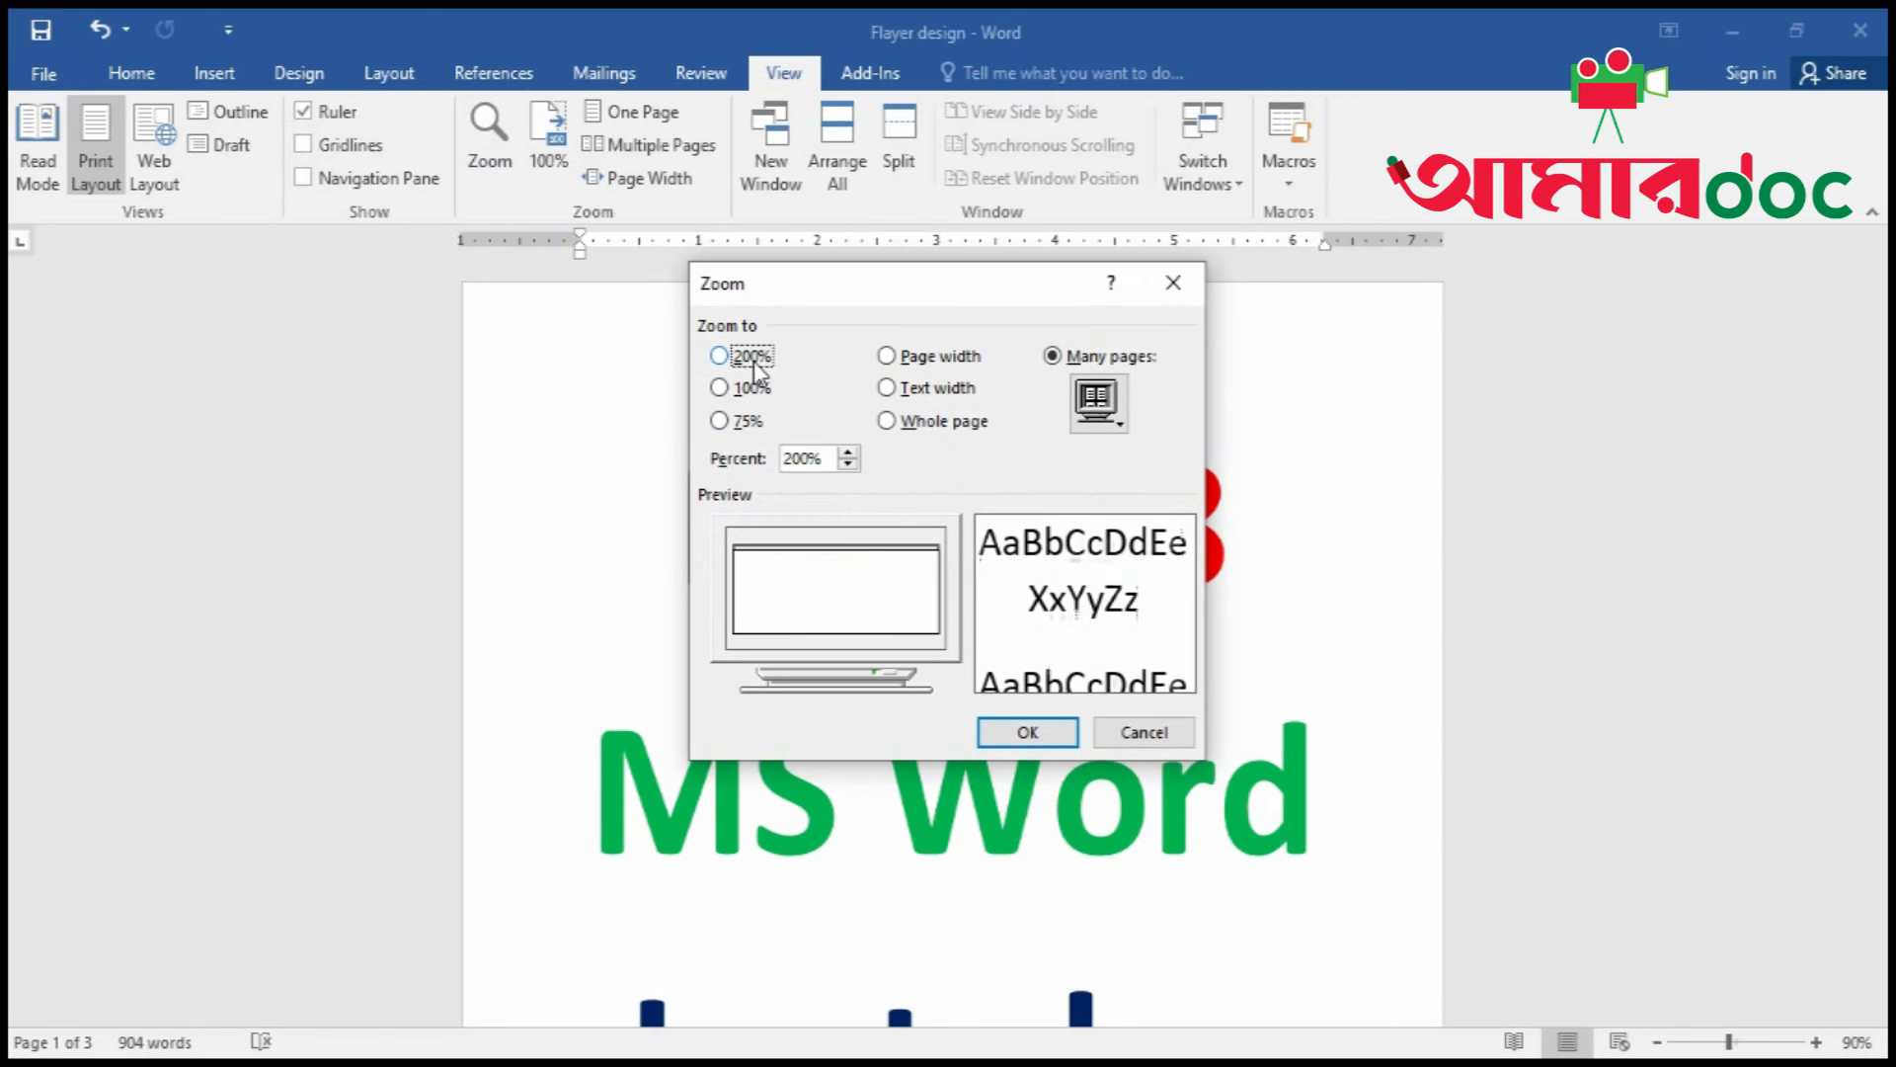
left_click(1037, 736)
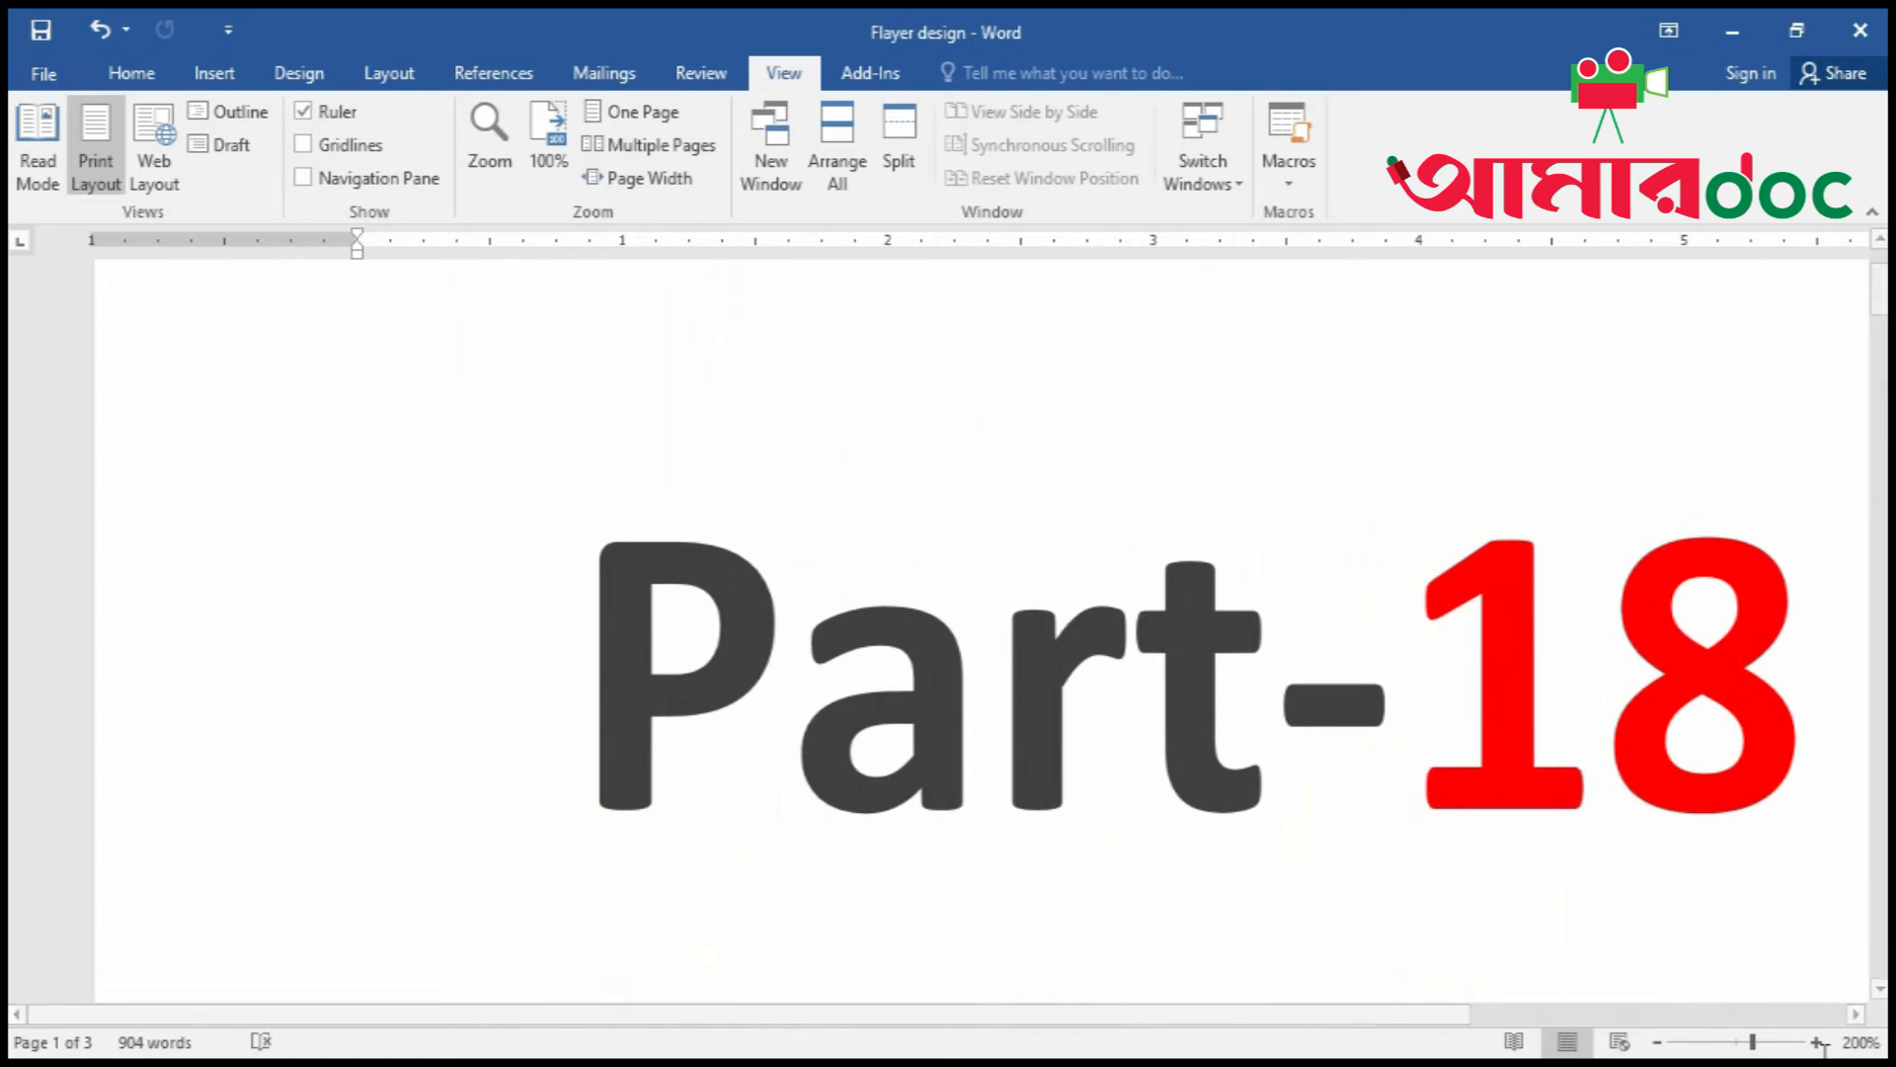
Step: Enlarge the page view to 230% and reduce it to 180%
left_click(1816, 1042)
left_click(1817, 1042)
left_click(1816, 1042)
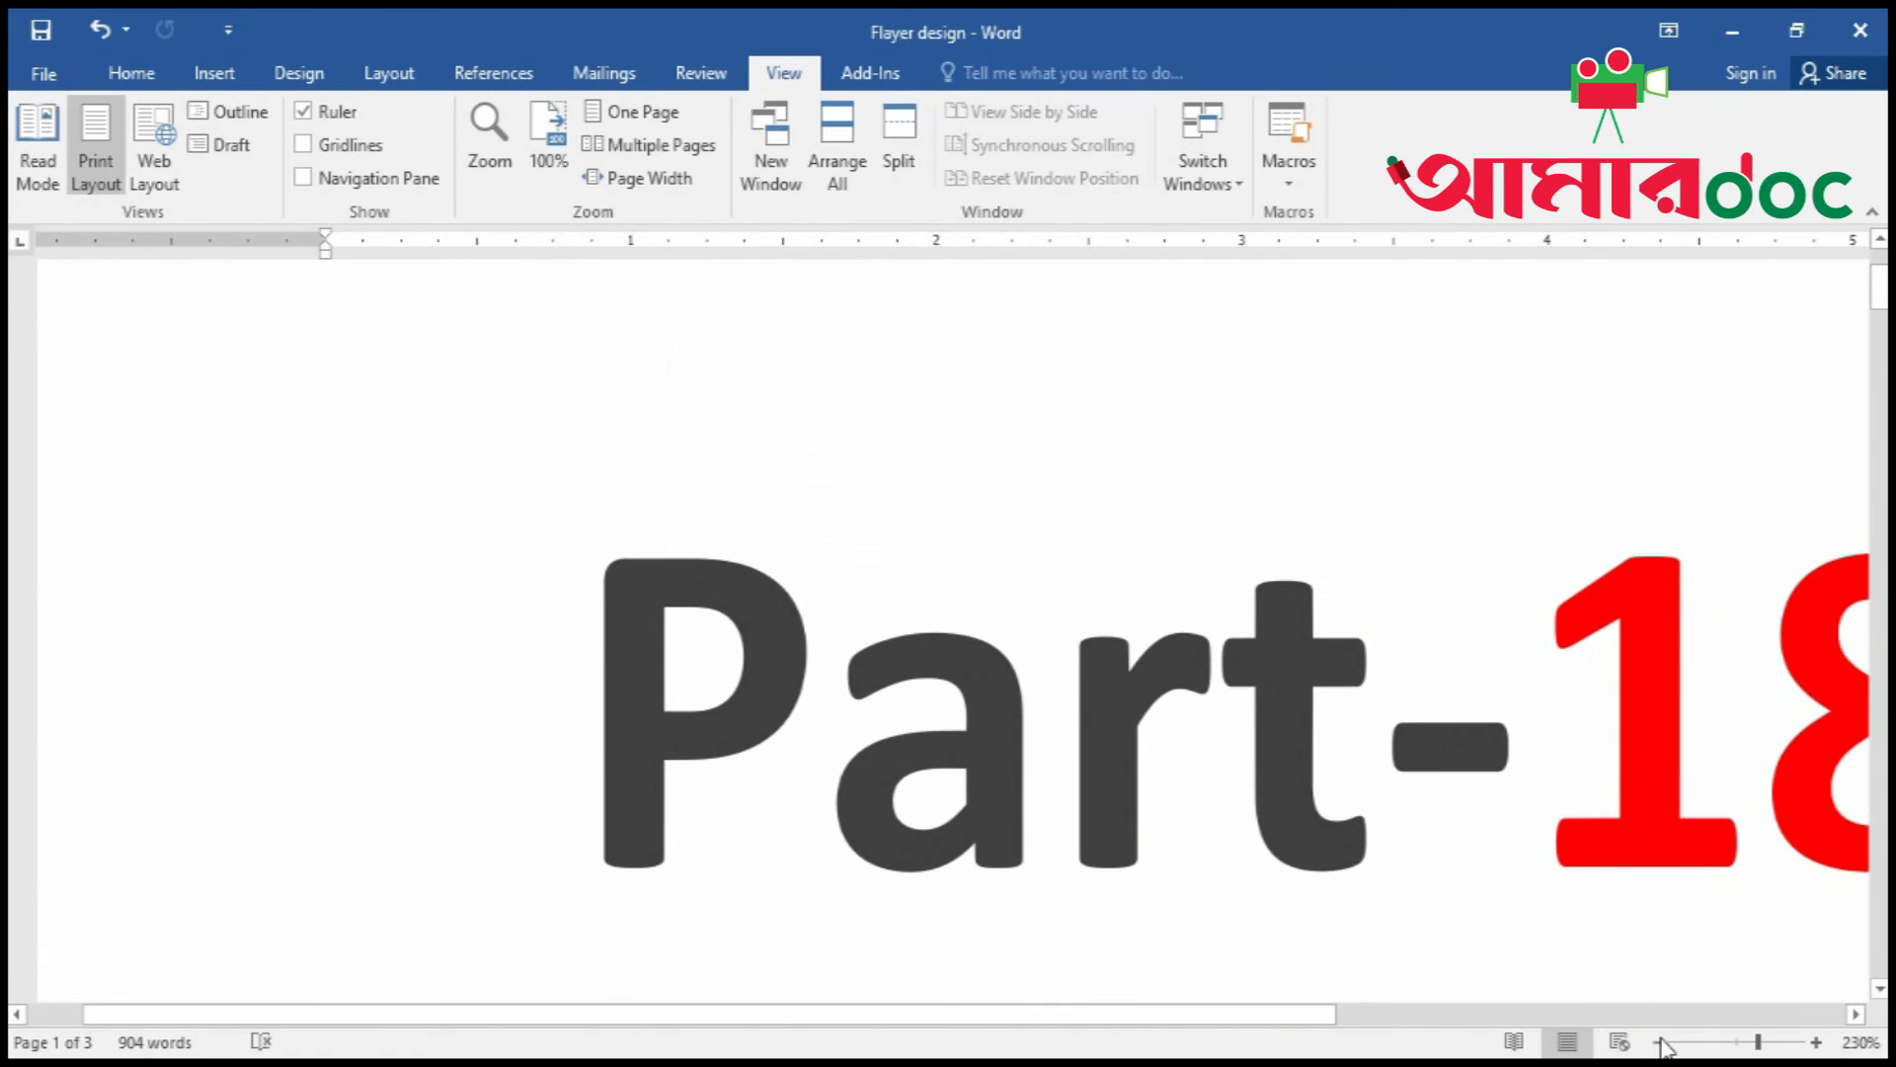
left_click(1659, 1042)
left_click(1660, 1042)
left_click(1660, 1042)
left_click(1660, 1042)
left_click(1659, 1042)
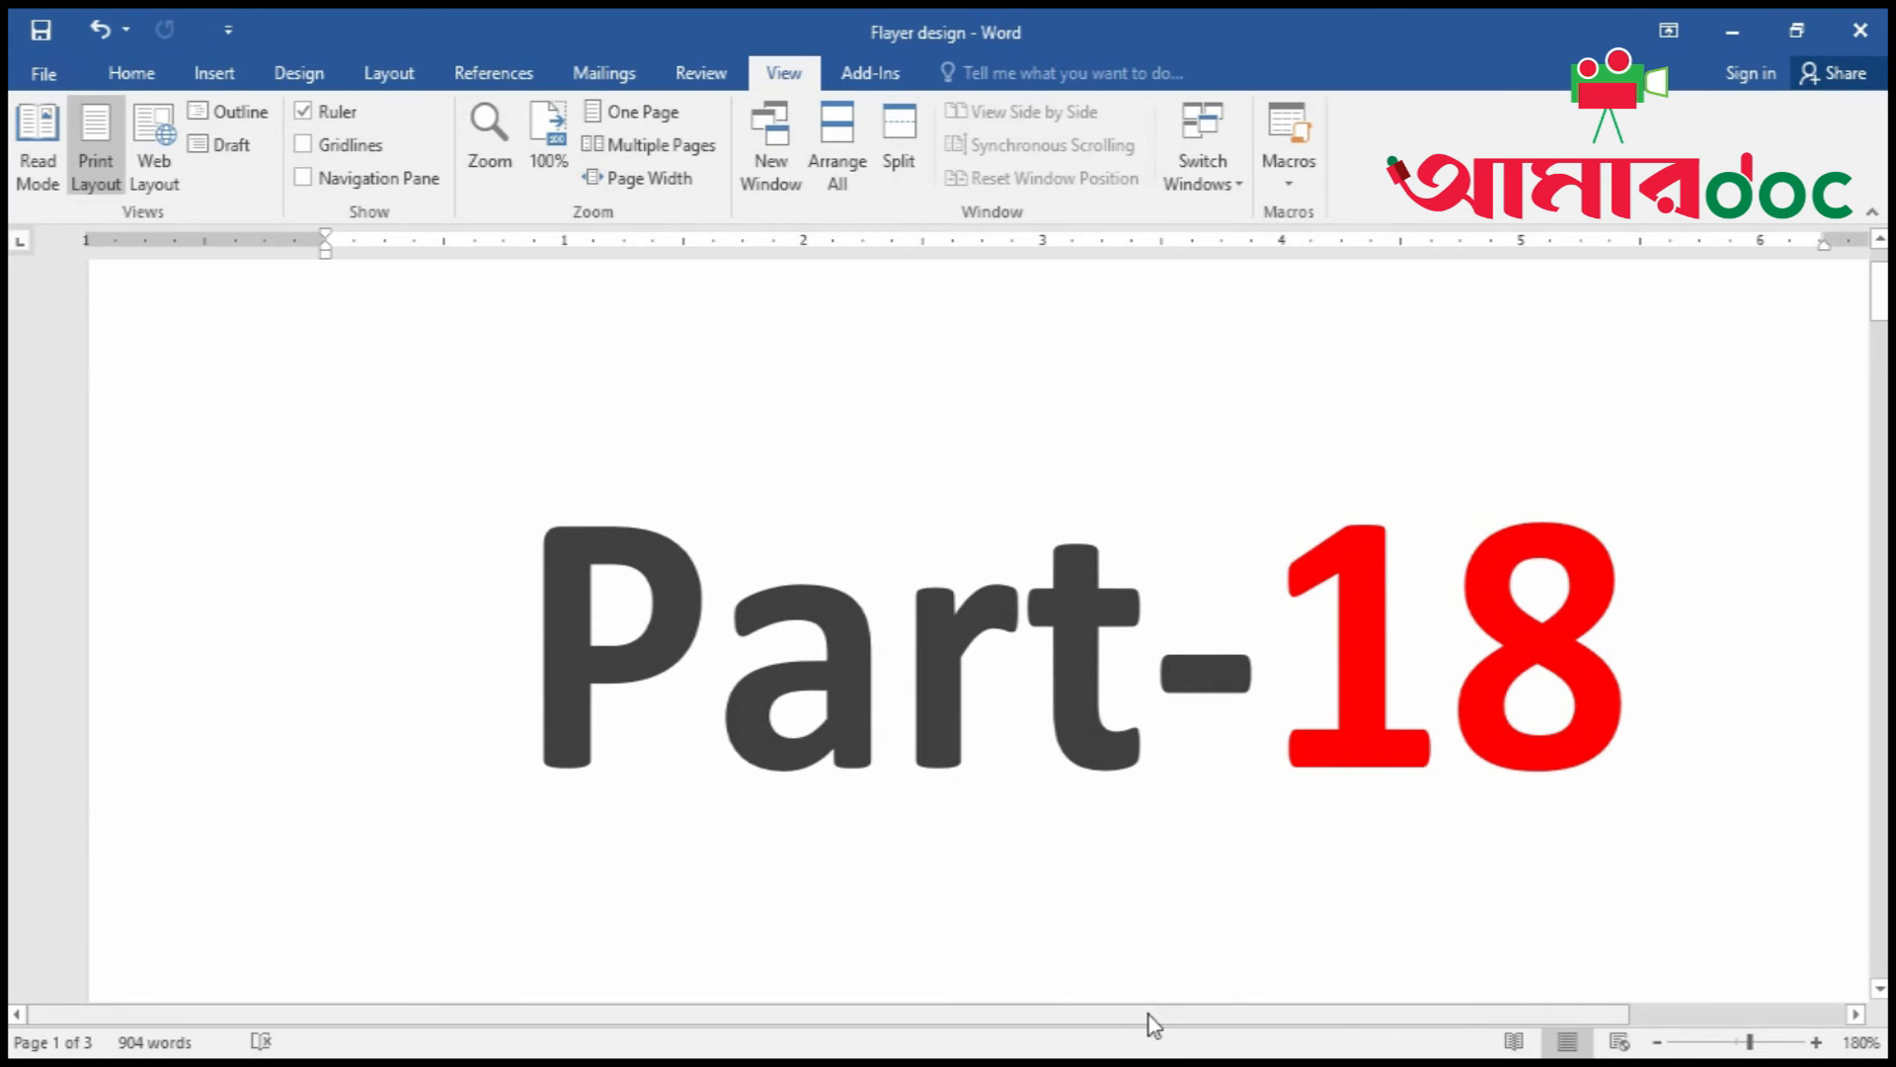
Step: Centre the enlarged page in view and place the text cursor at the end of the "Part-18" heading
left_click_drag(1148, 1016, 1279, 1019)
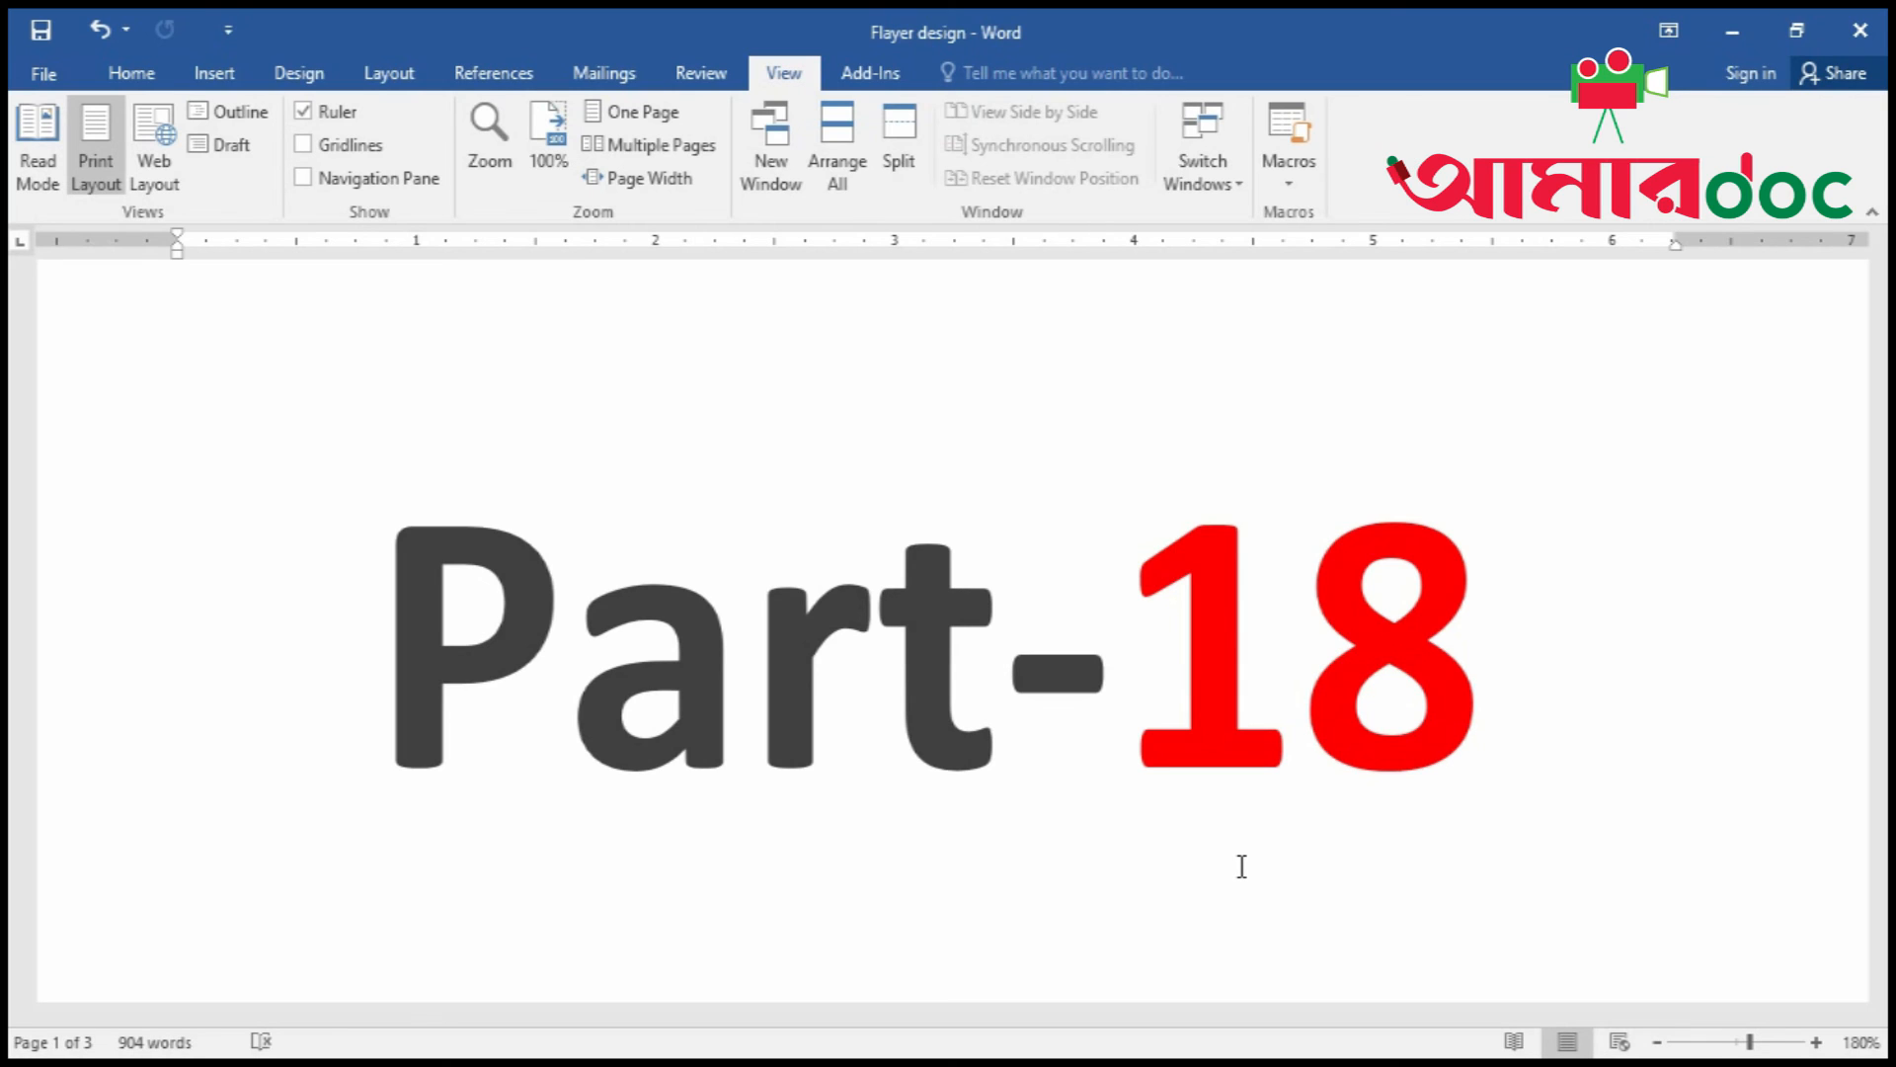
scroll(1417, 817, "down", 2)
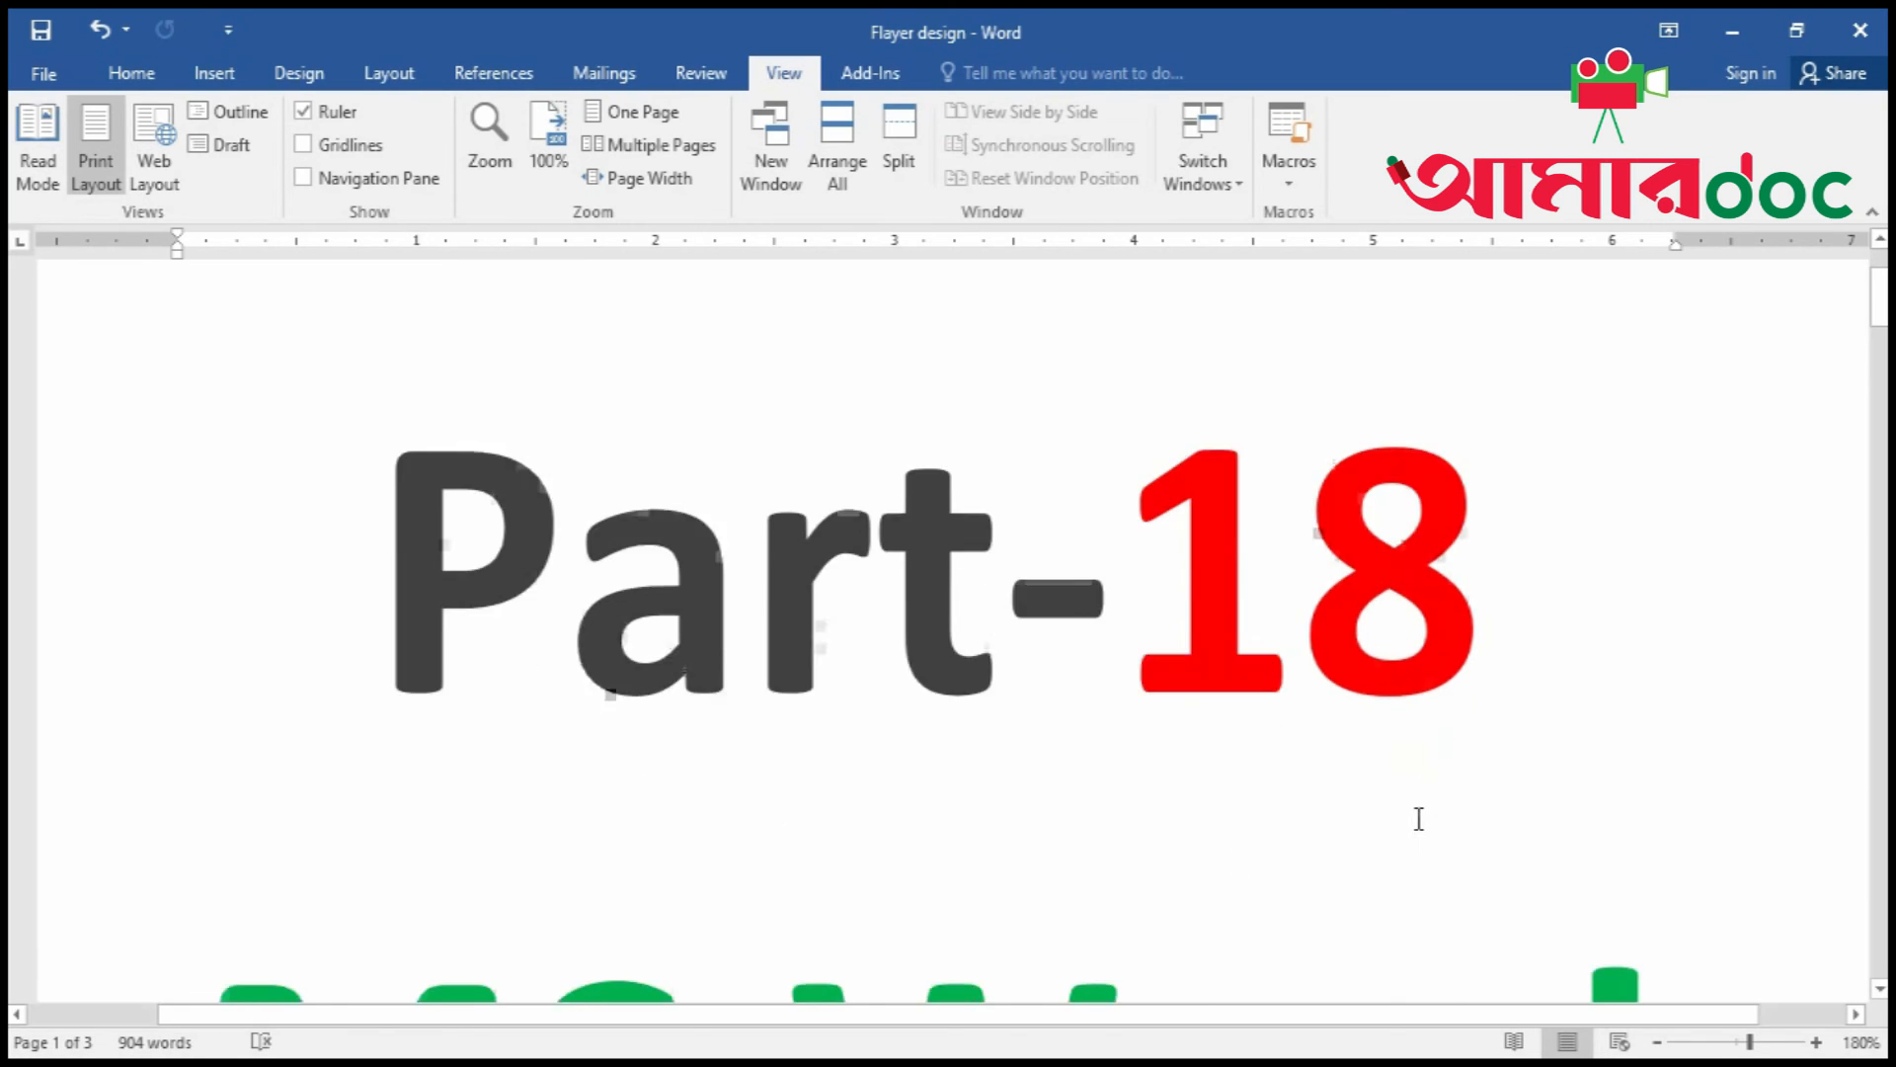
scroll(1383, 780, "up", 1)
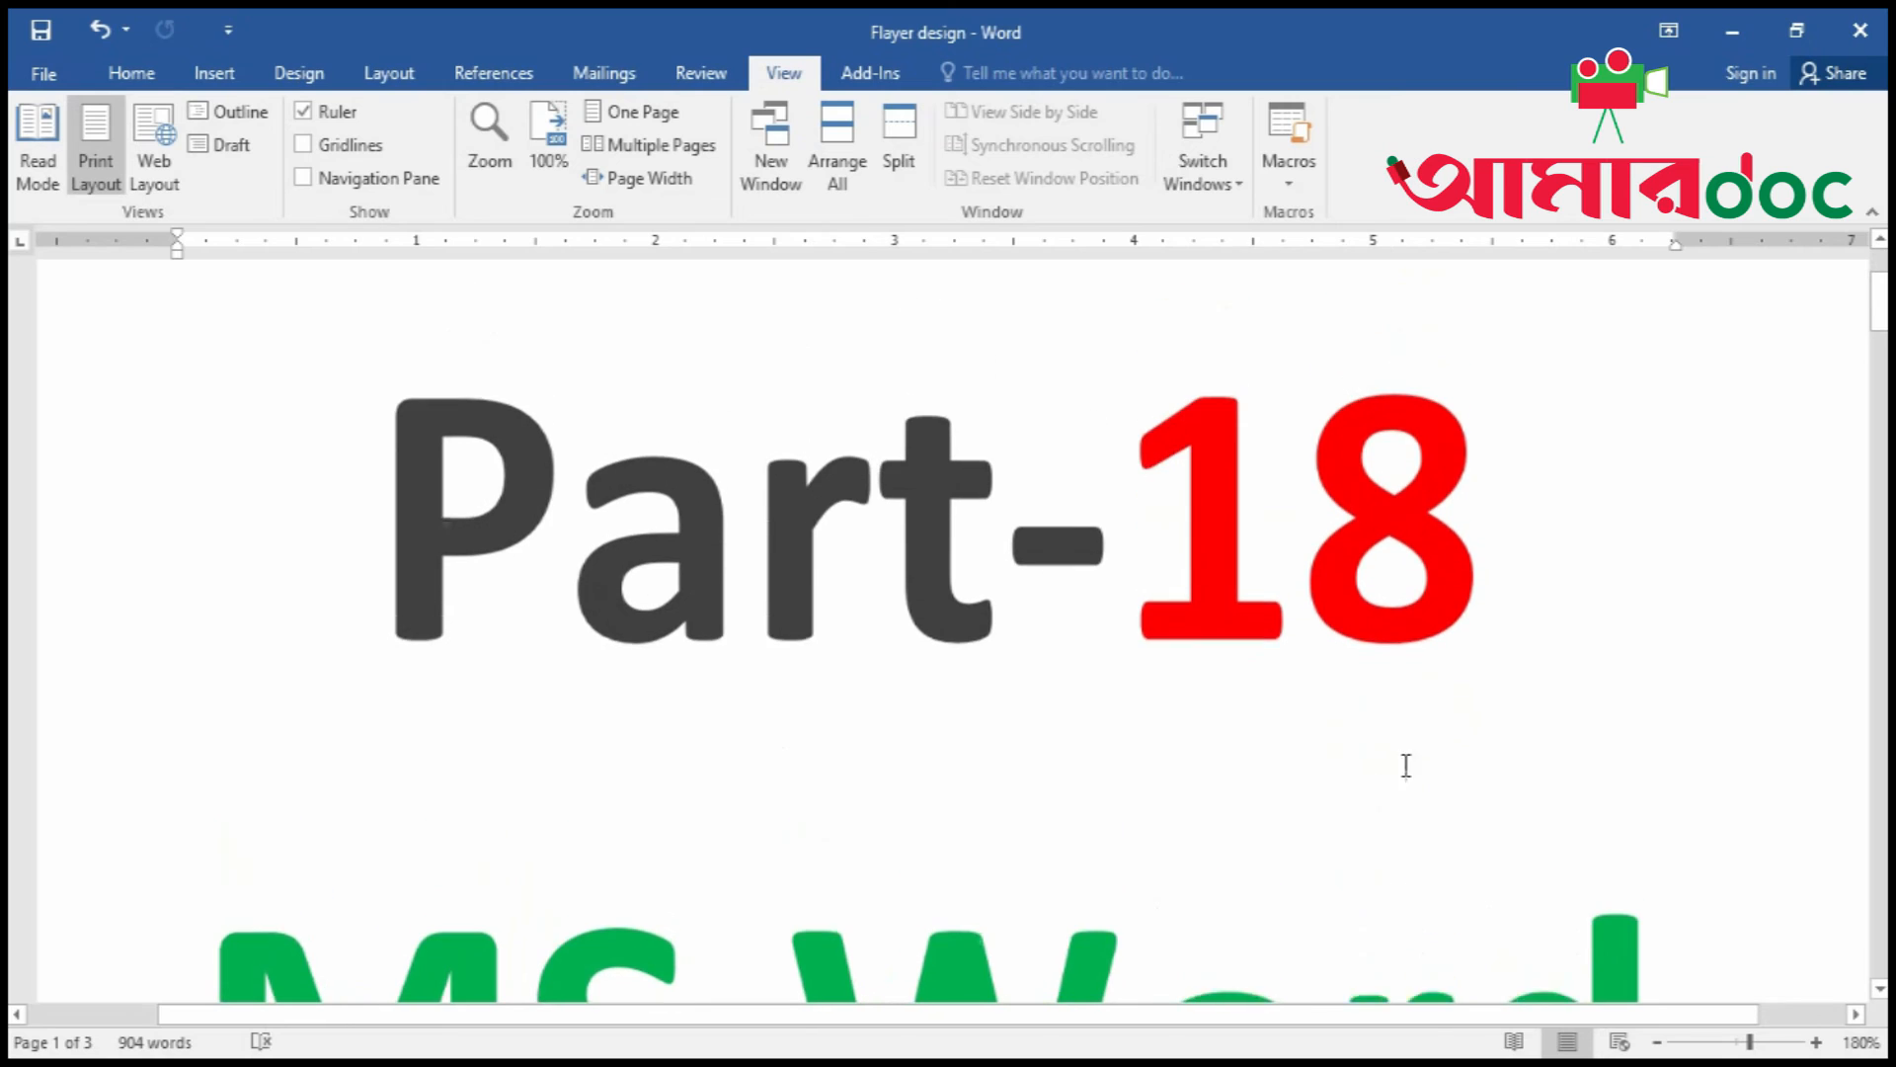
left_click(1513, 611)
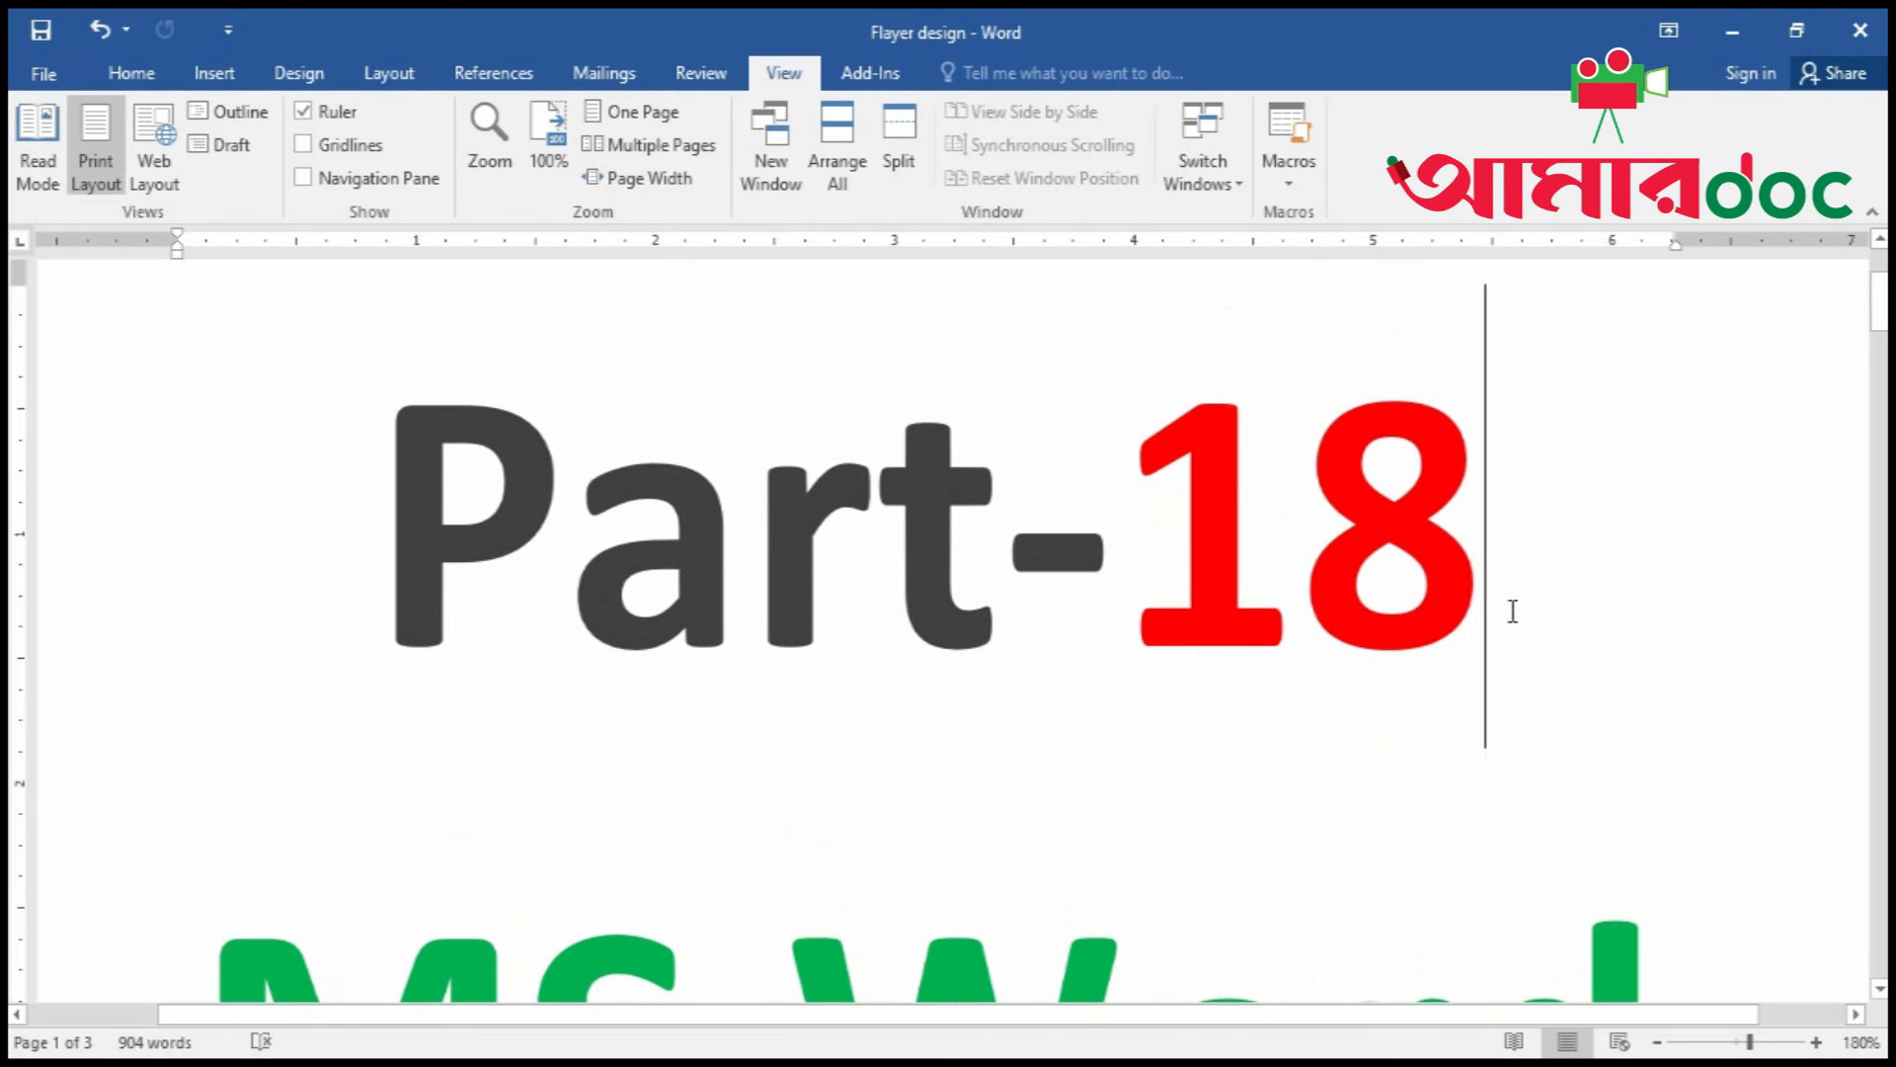